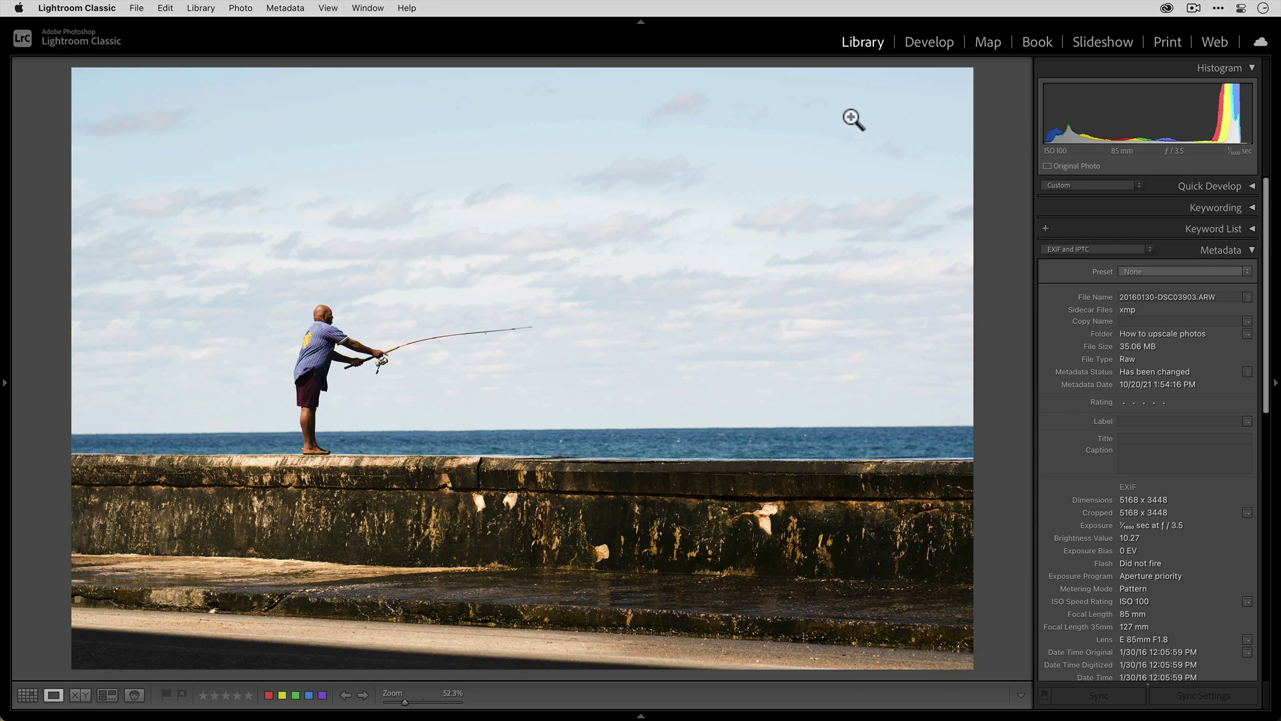
In the Develop module, compare the edited photo with its unedited version and check the sharpening and noise reduction settings.
{"action": "left_click", "coordinate": [918, 46]}
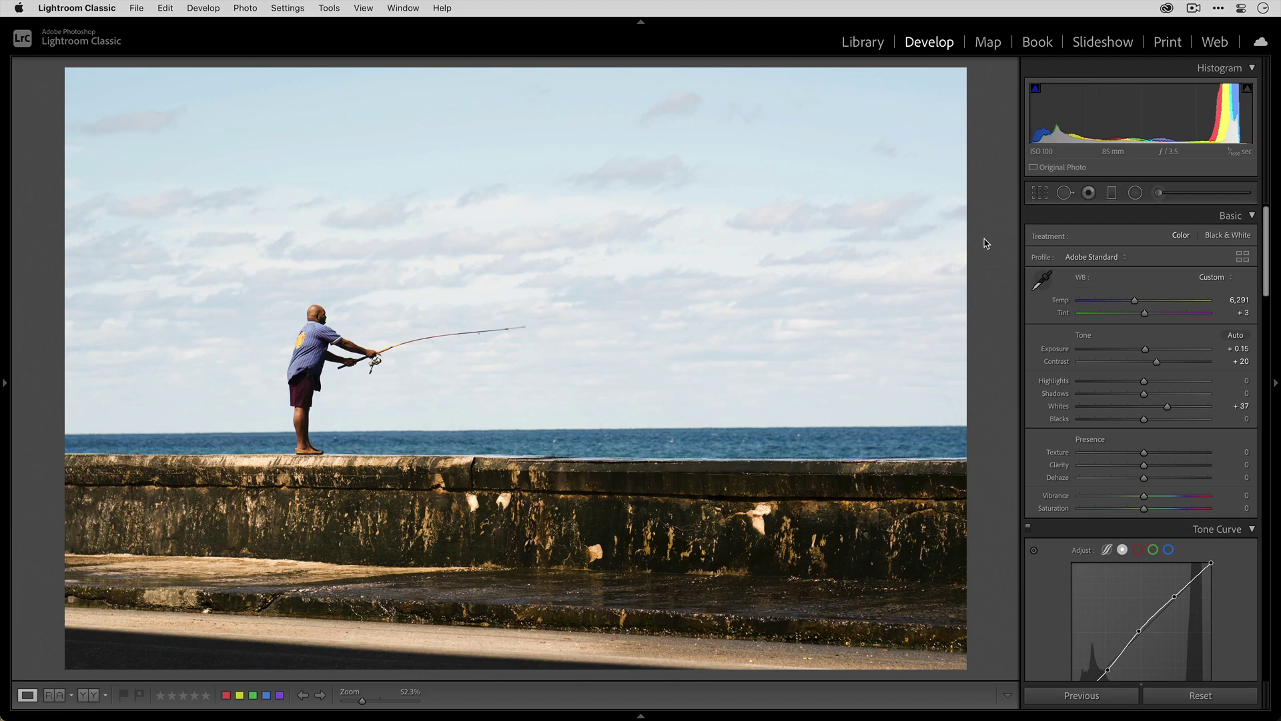
{"action": "key", "text": "backslash"}
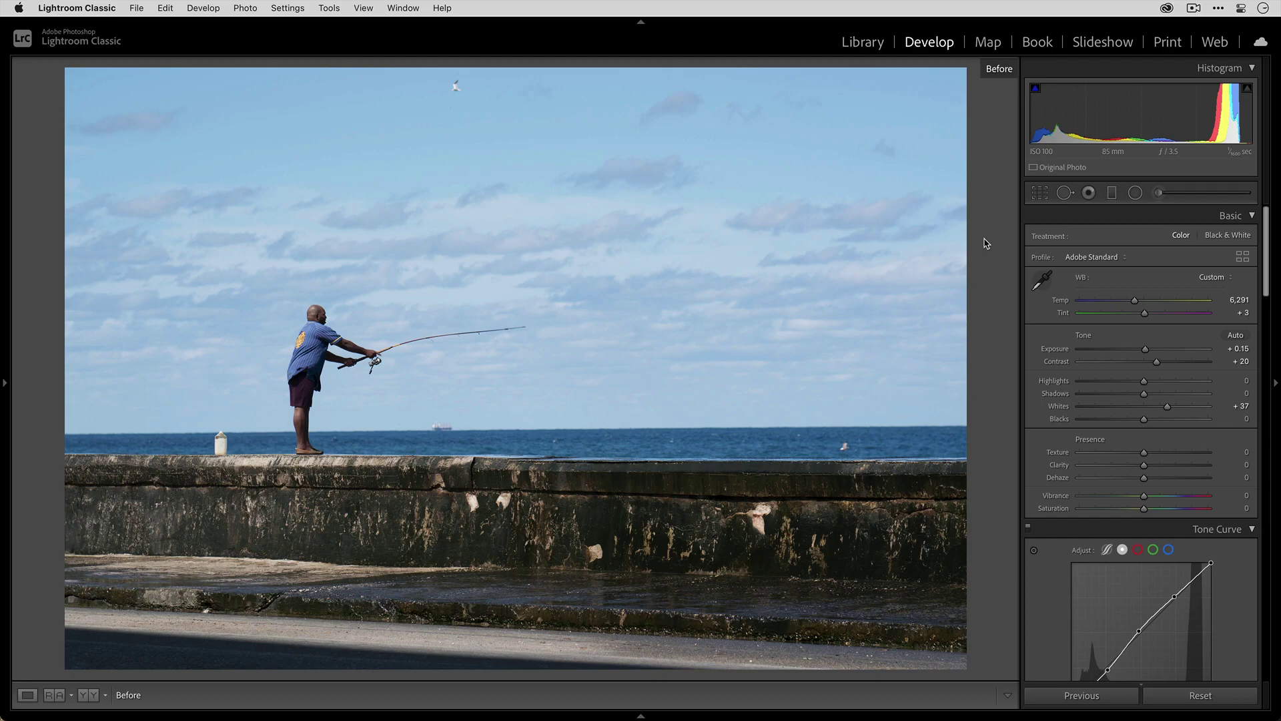
{"action": "key", "text": "backslash"}
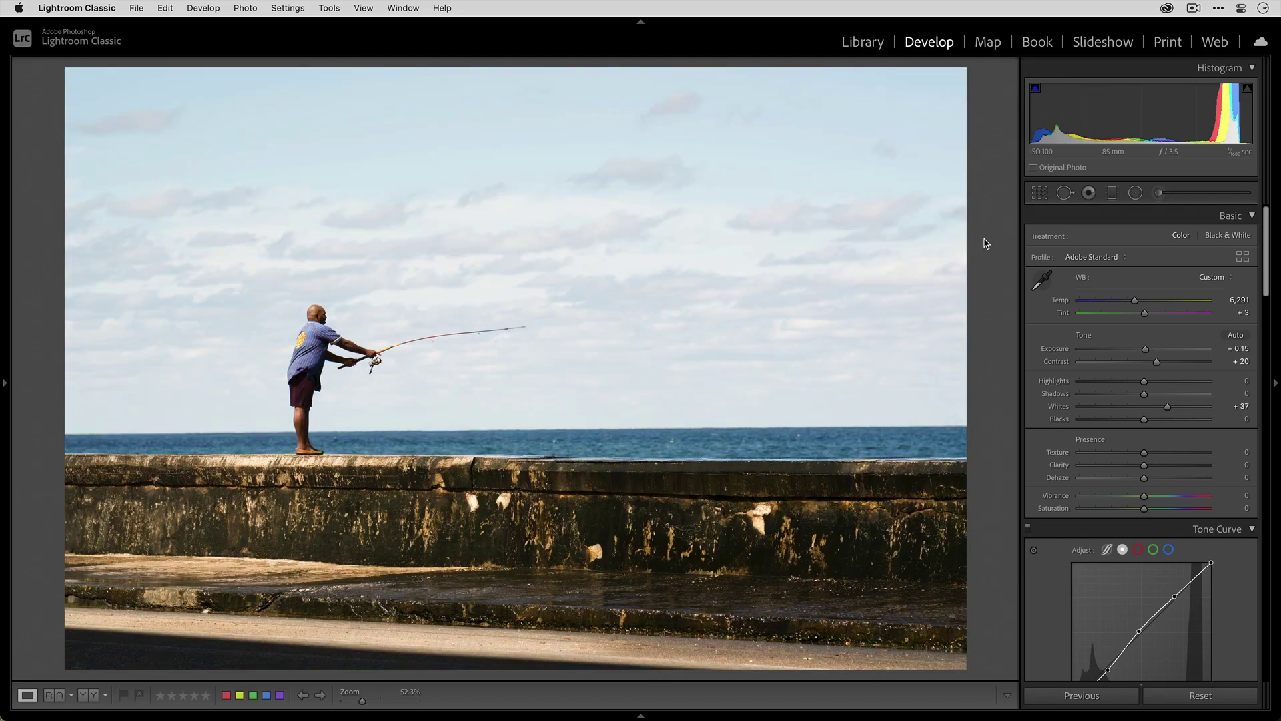
{"action": "key", "text": "backslash"}
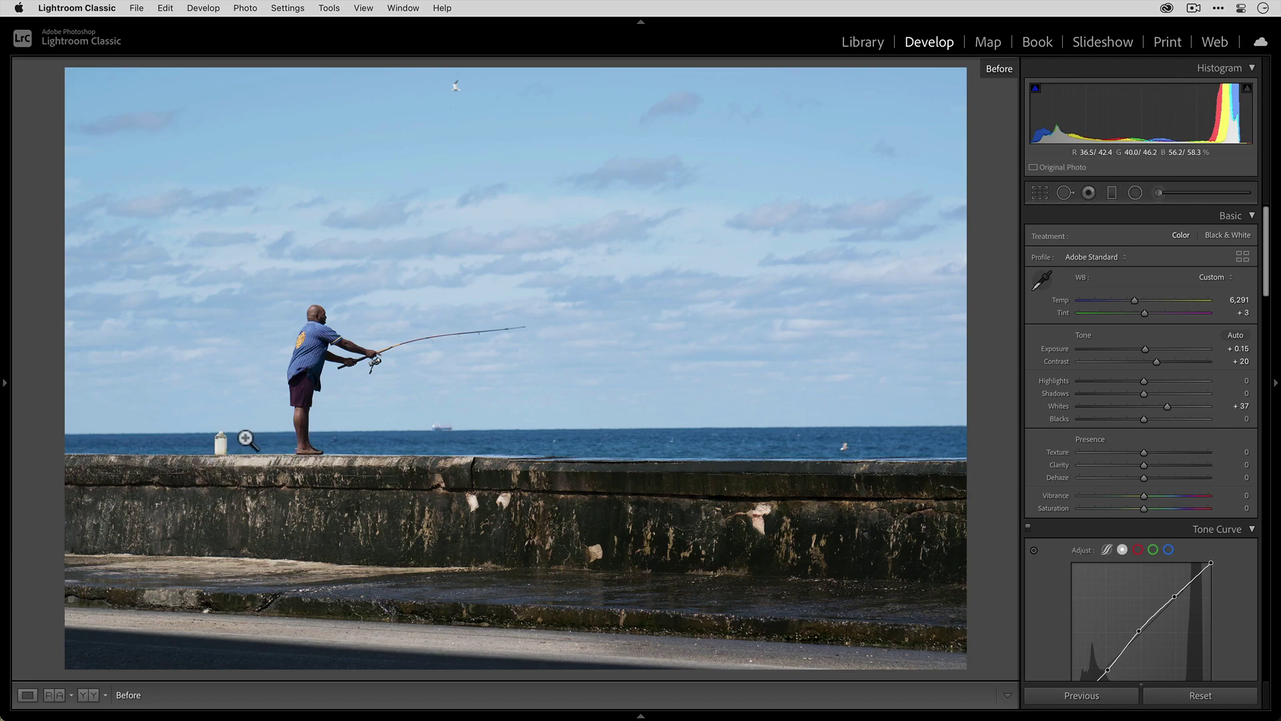
{"action": "key", "text": "backslash"}
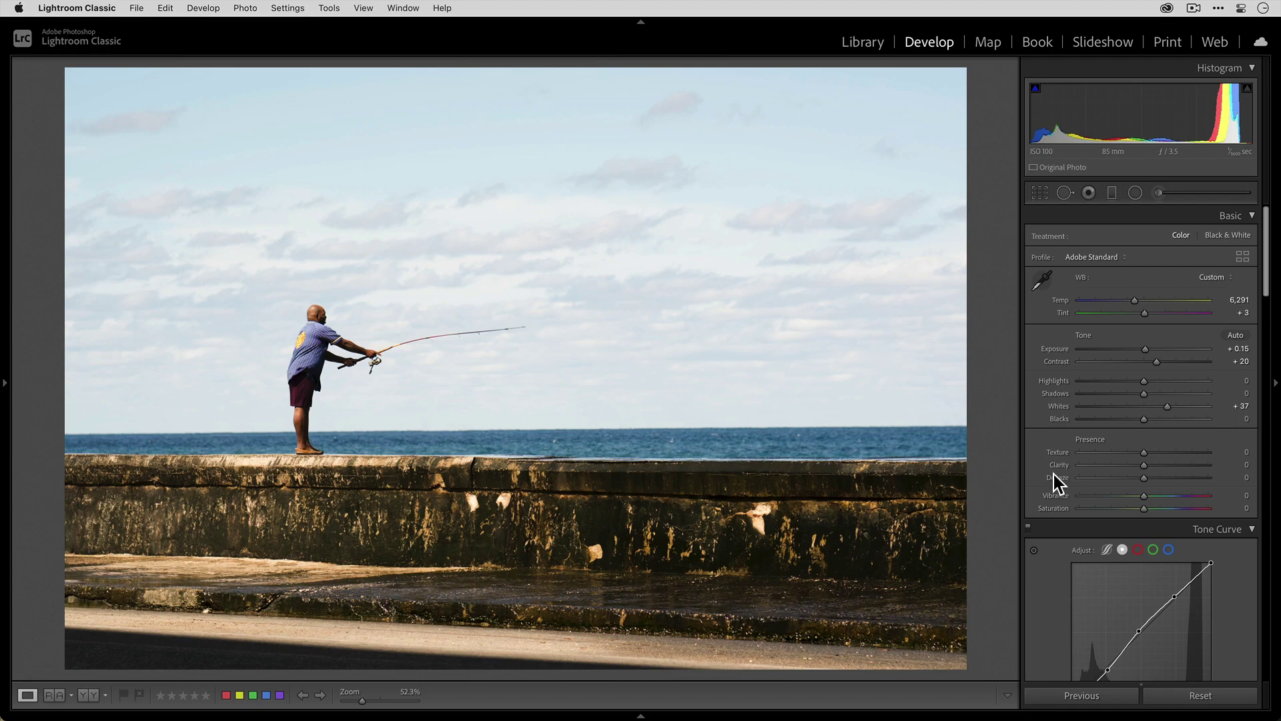
{"action": "scroll", "coordinate": [1054, 474], "scroll_direction": "down", "scroll_amount": 15}
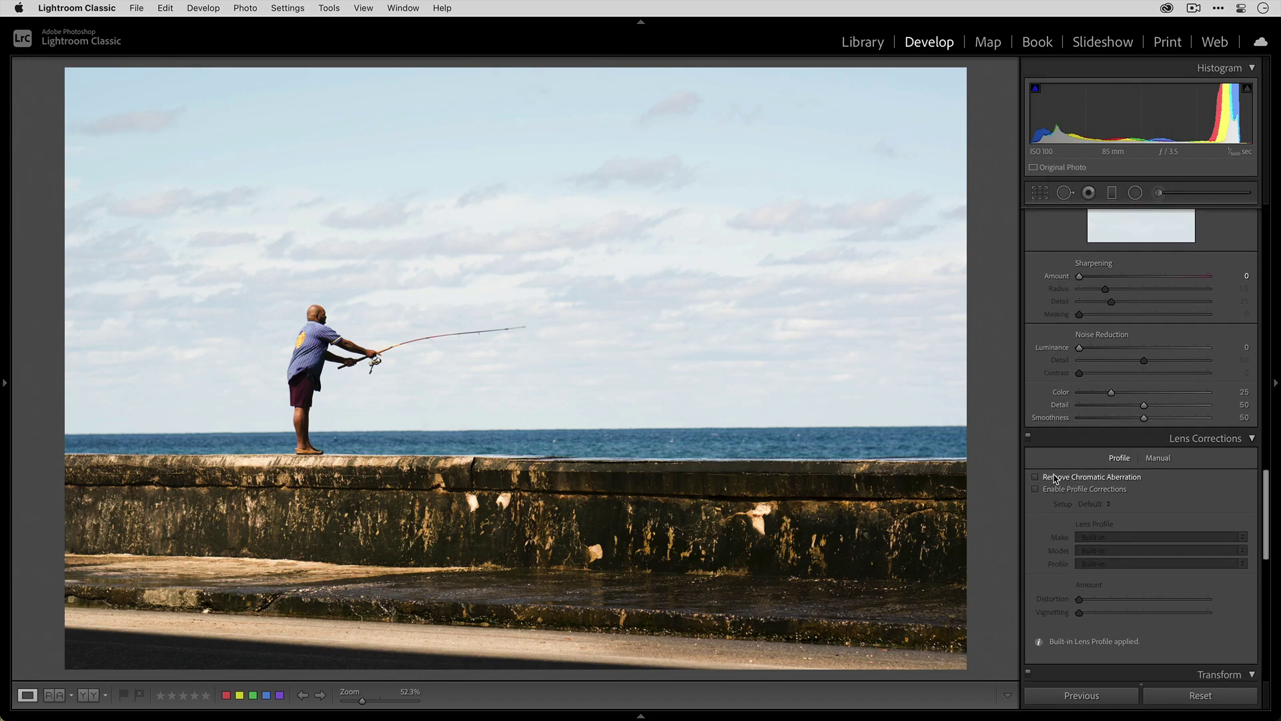
{"action": "scroll", "coordinate": [1054, 478], "scroll_direction": "up", "scroll_amount": 3}
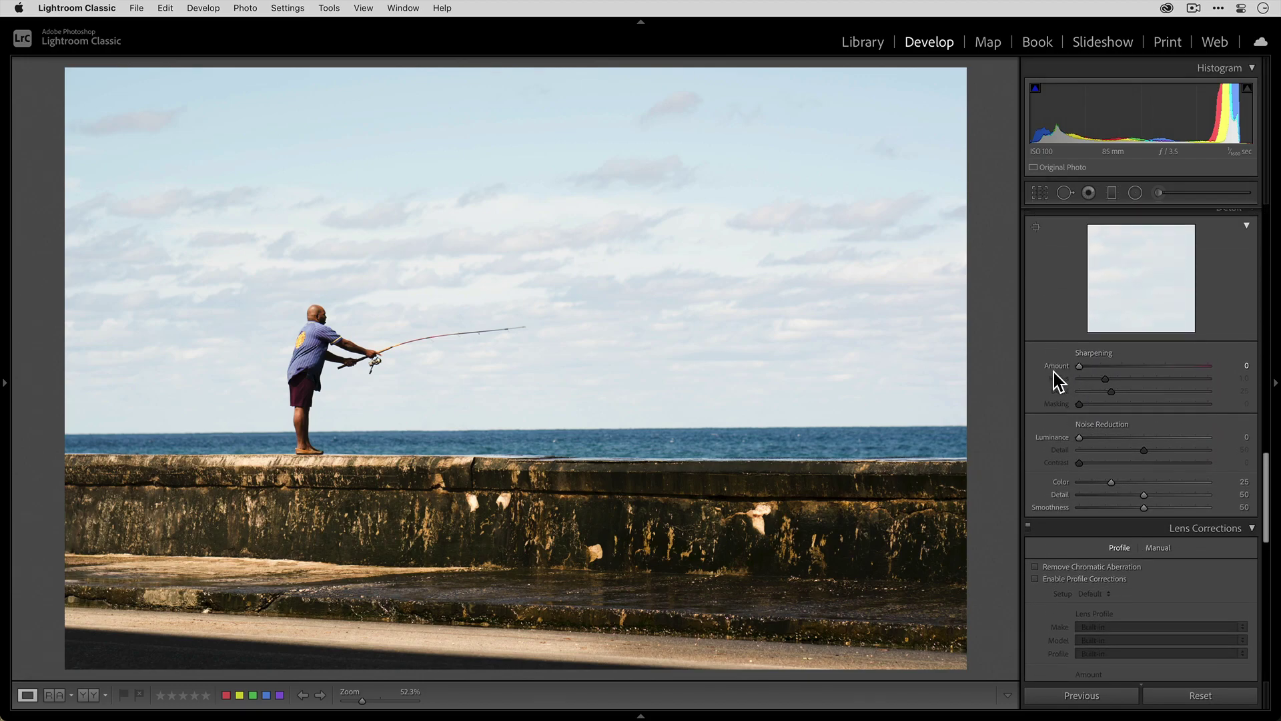
{"action": "scroll", "coordinate": [1054, 380], "scroll_direction": "up", "scroll_amount": 12}
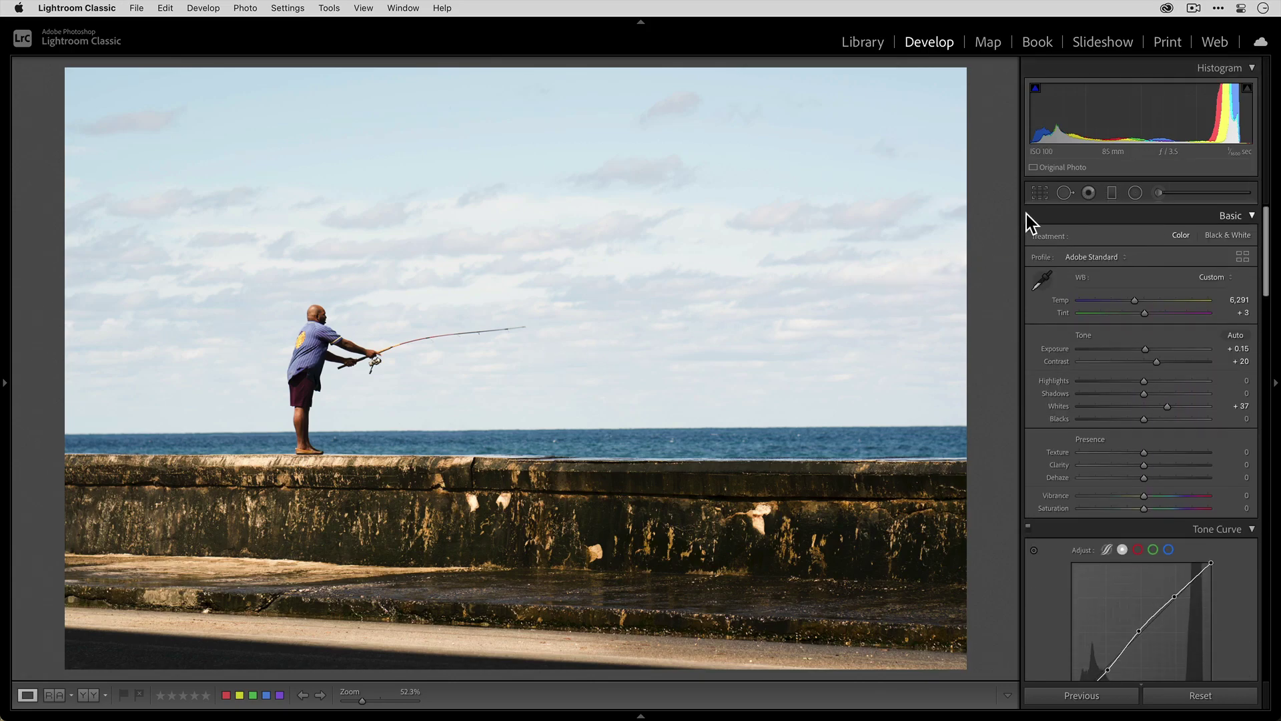
Start cropping the photo evenly inward from its edges, keeping the Original aspect ratio locked.
{"action": "left_click", "coordinate": [1039, 194]}
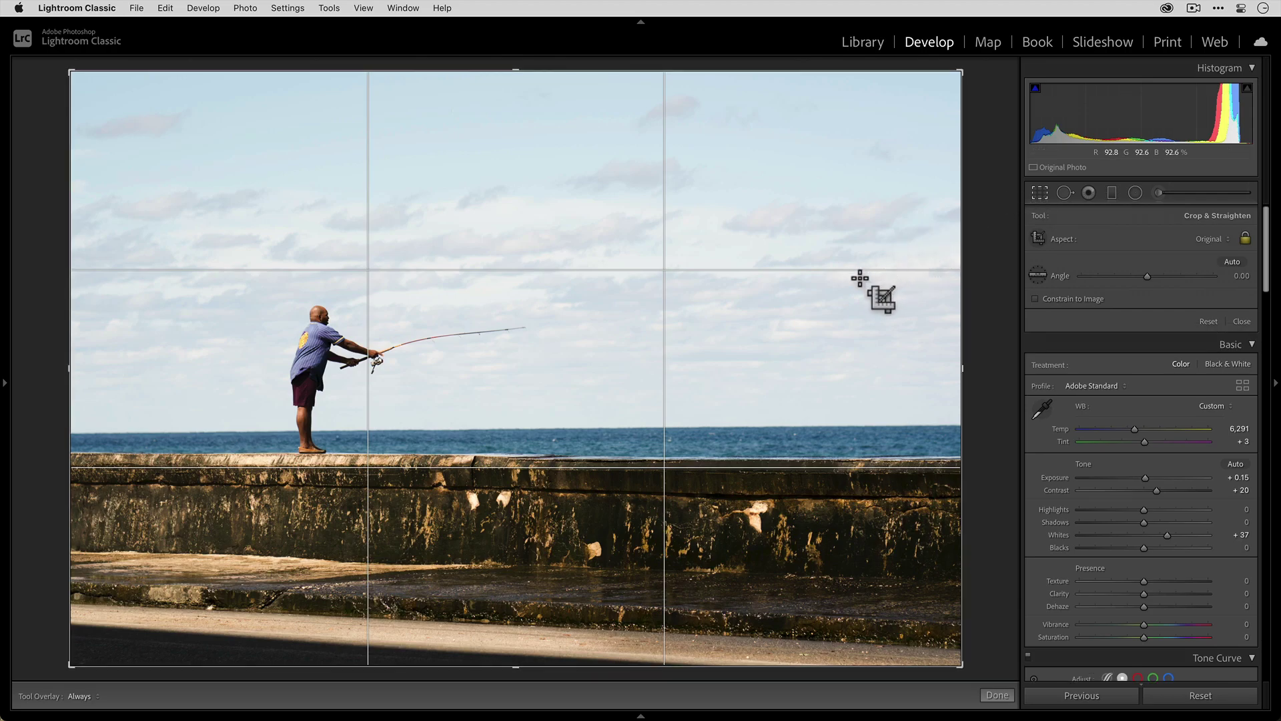
{"action": "key", "text": "alt"}
{"action": "left_click_drag", "start_coordinate": [962, 665], "coordinate": [857, 601]}
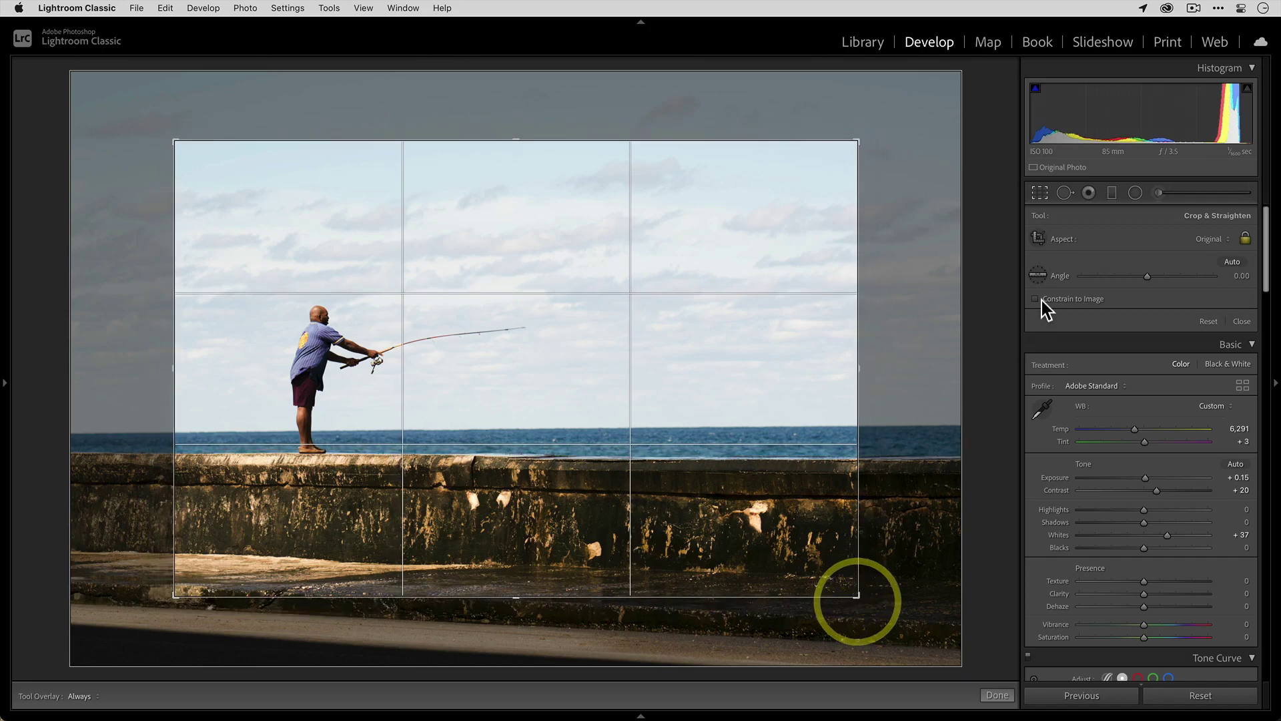
{"action": "left_click", "coordinate": [1207, 242]}
{"action": "left_click", "coordinate": [1207, 239]}
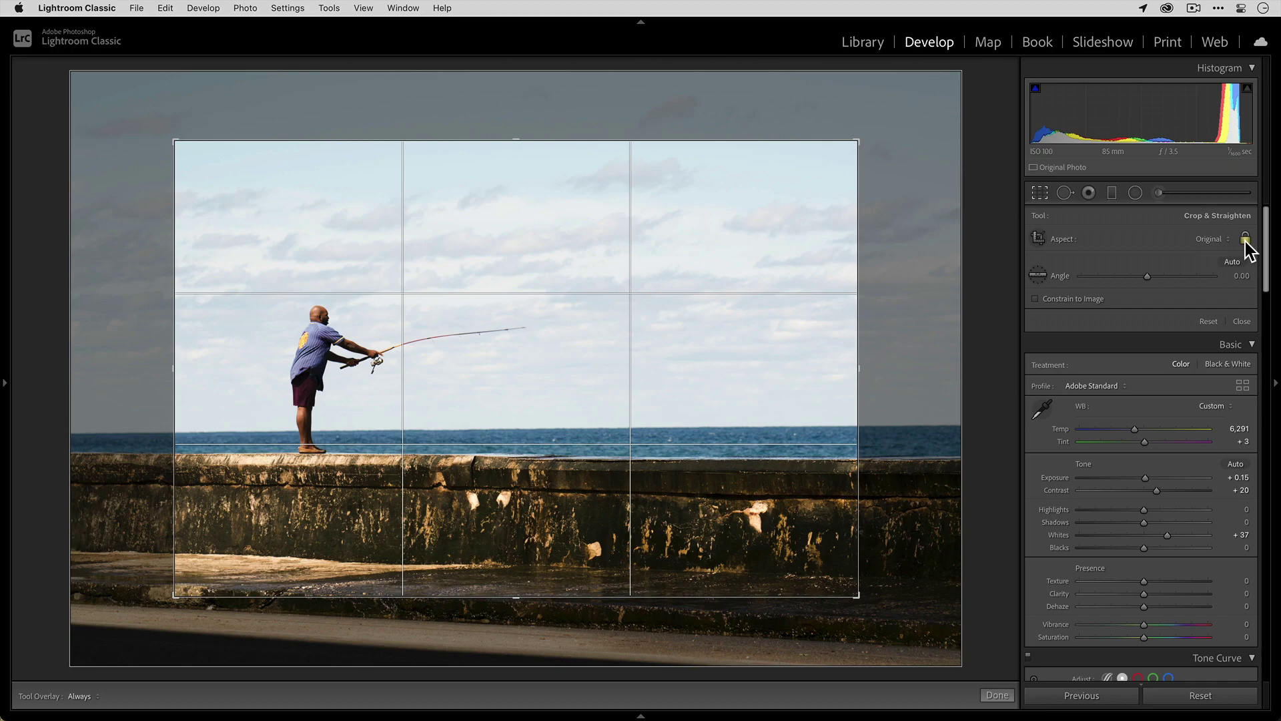
{"action": "mouse_move", "coordinate": [857, 144]}
{"action": "left_mouse_down"}
{"action": "mouse_move", "coordinate": [815, 172]}
{"action": "mouse_move", "coordinate": [840, 151]}
{"action": "left_mouse_up"}
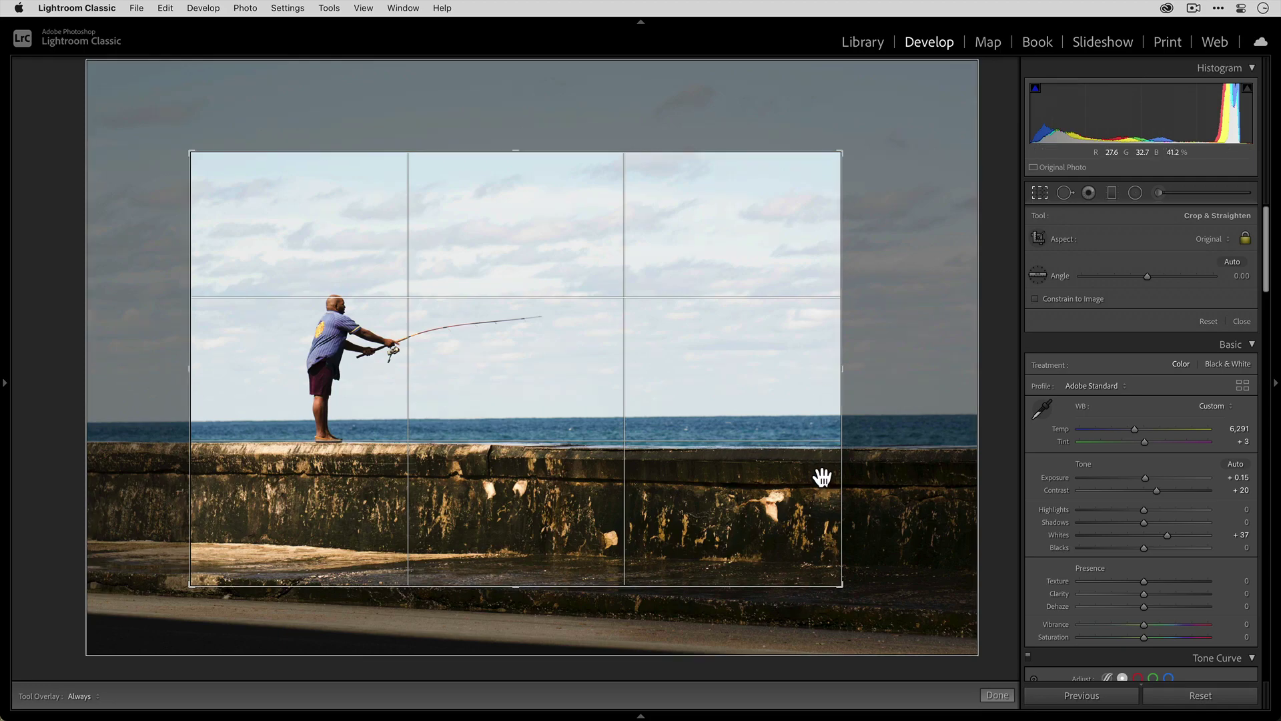
Tighten the crop closely around the fisherman and his rod, fine-tune the framing with the horizon low, and apply it.
{"action": "key", "text": "alt"}
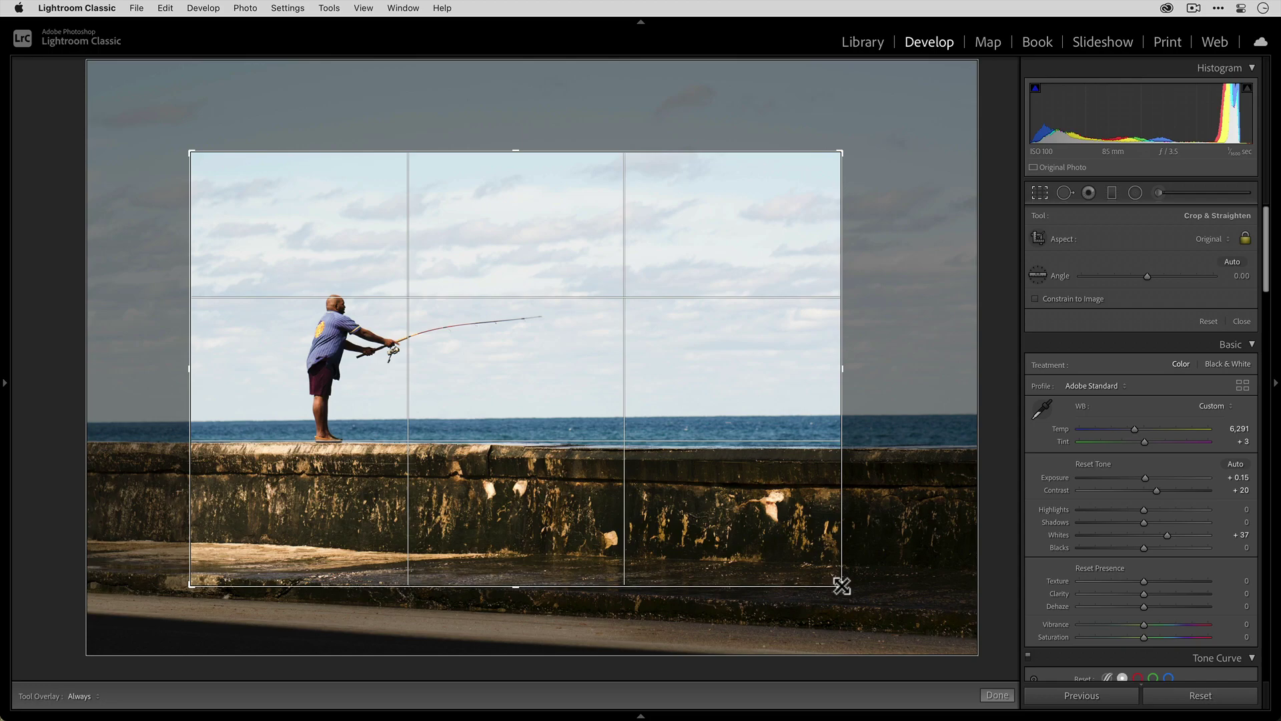
{"action": "left_click_drag", "start_coordinate": [837, 583], "coordinate": [682, 487]}
{"action": "left_click_drag", "start_coordinate": [593, 374], "coordinate": [683, 375]}
{"action": "left_click_drag", "start_coordinate": [681, 255], "coordinate": [667, 258]}
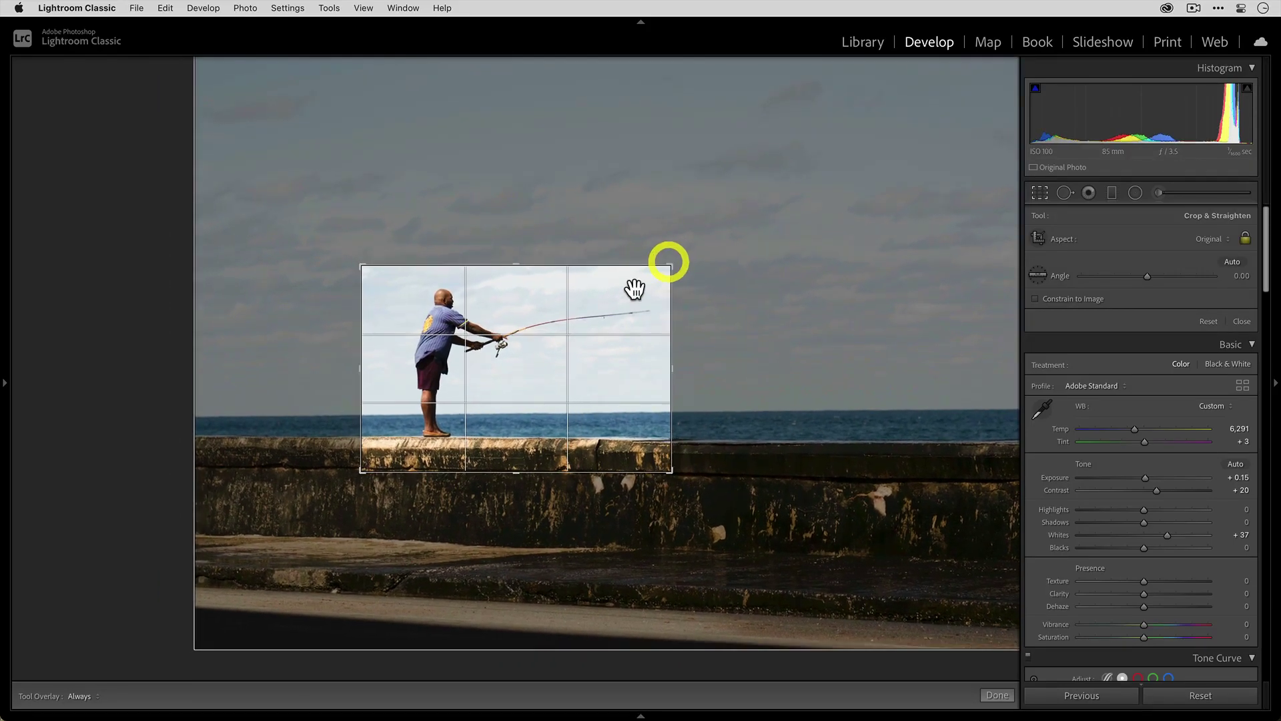
{"action": "left_click_drag", "start_coordinate": [631, 302], "coordinate": [621, 302]}
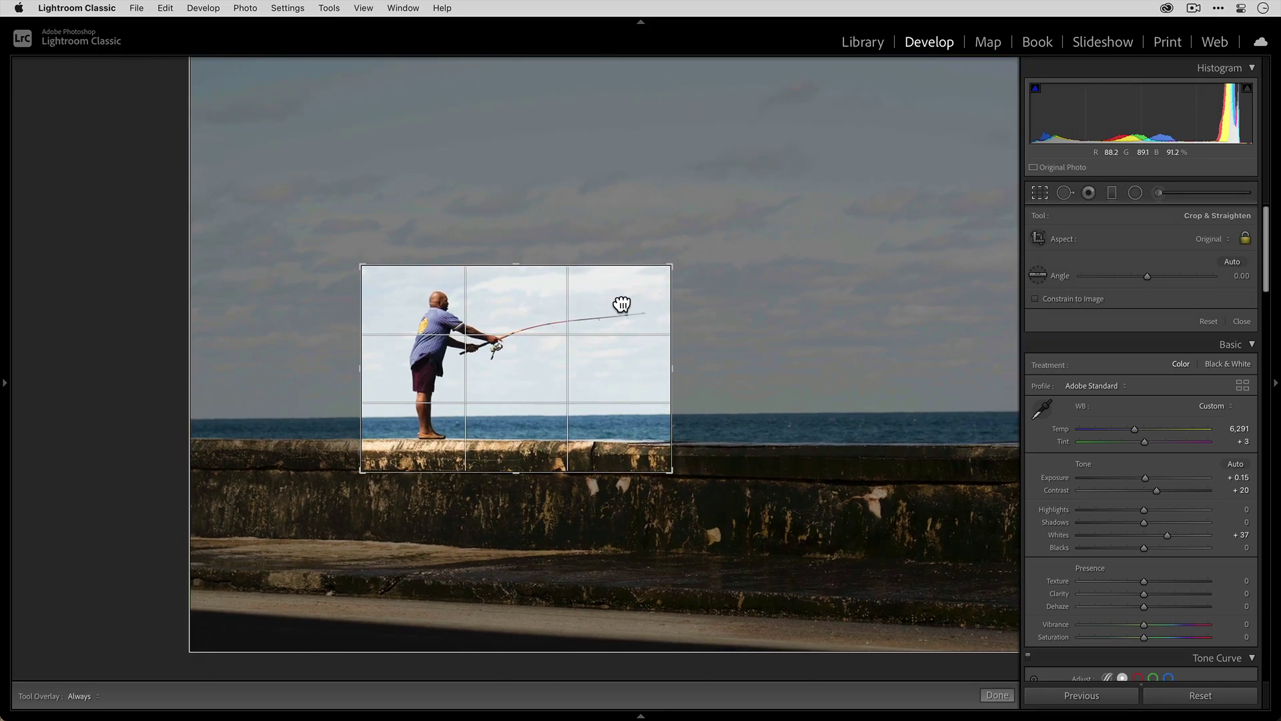
{"action": "key", "text": "Return"}
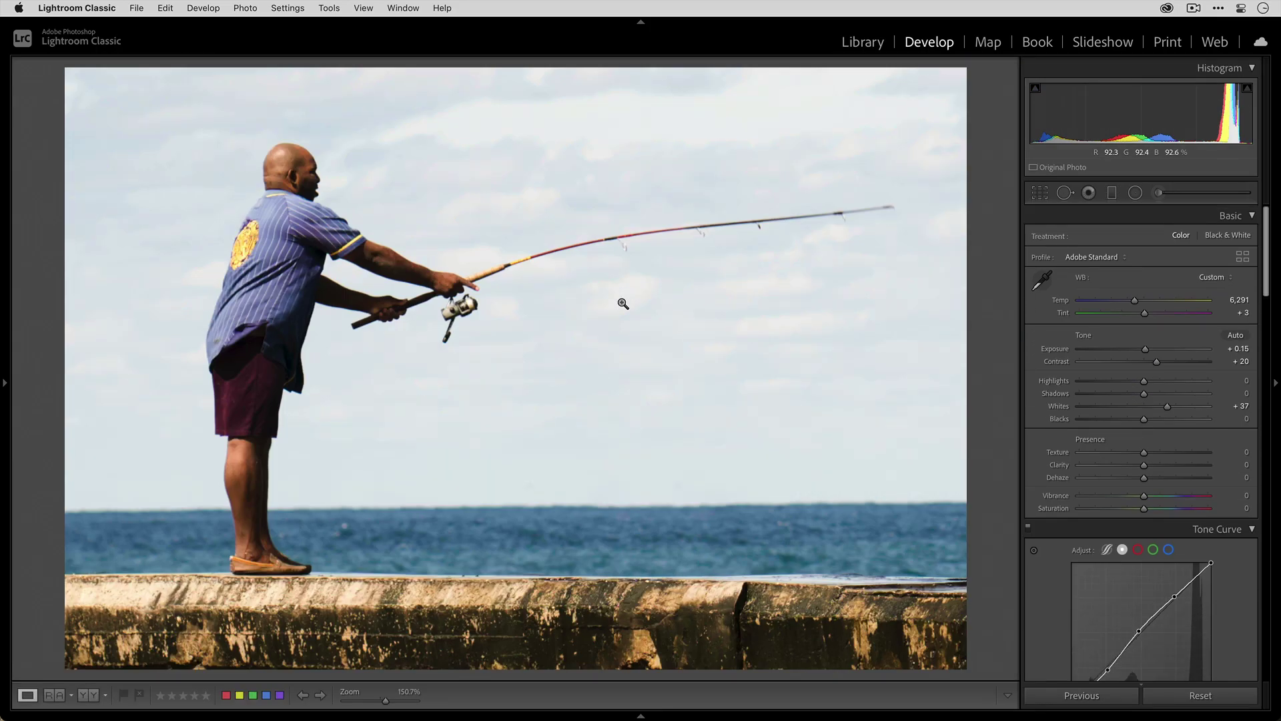
{"action": "key", "text": "r"}
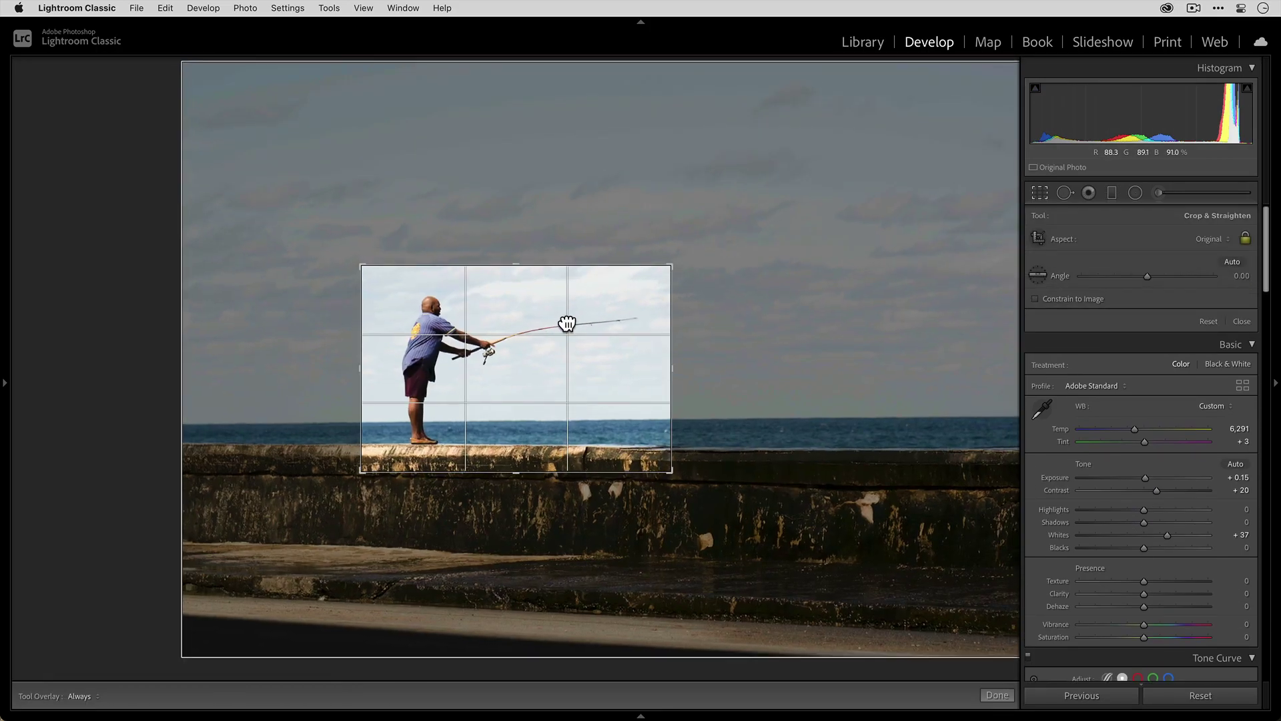
{"action": "double_click", "coordinate": [569, 325]}
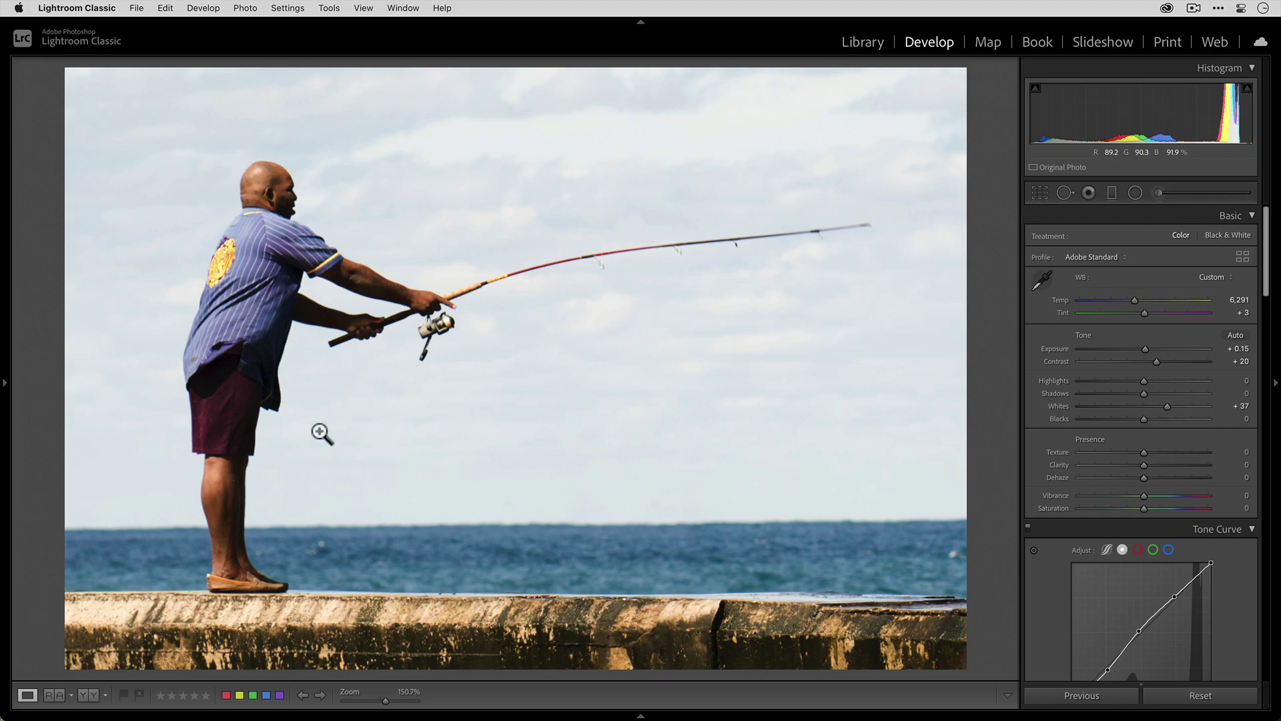
View the cropped photo at 100% zoom and check its cropped dimensions in the Library module's metadata.
{"action": "scroll", "coordinate": [318, 429], "scroll_direction": "up", "scroll_amount": 2}
{"action": "scroll", "coordinate": [318, 429], "scroll_direction": "down", "scroll_amount": 2}
{"action": "left_click_drag", "start_coordinate": [387, 700], "coordinate": [380, 699]}
{"action": "left_click", "coordinate": [380, 699]}
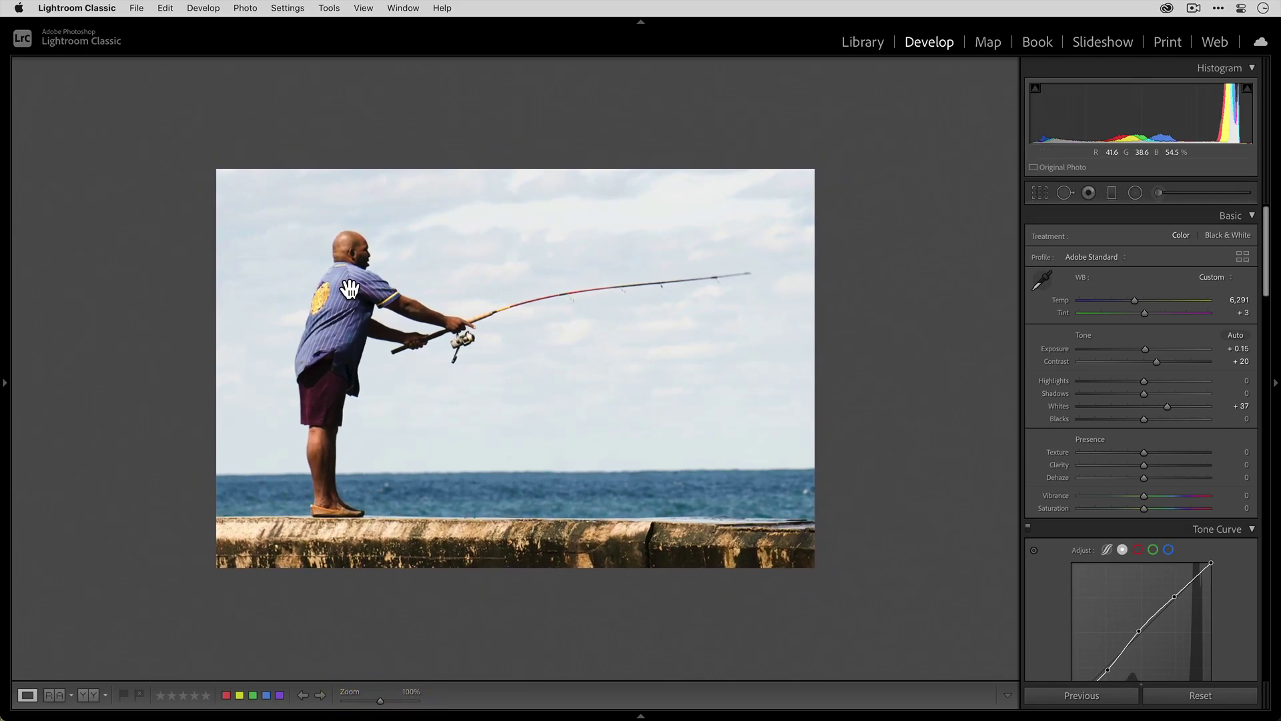
{"action": "left_click", "coordinate": [846, 48]}
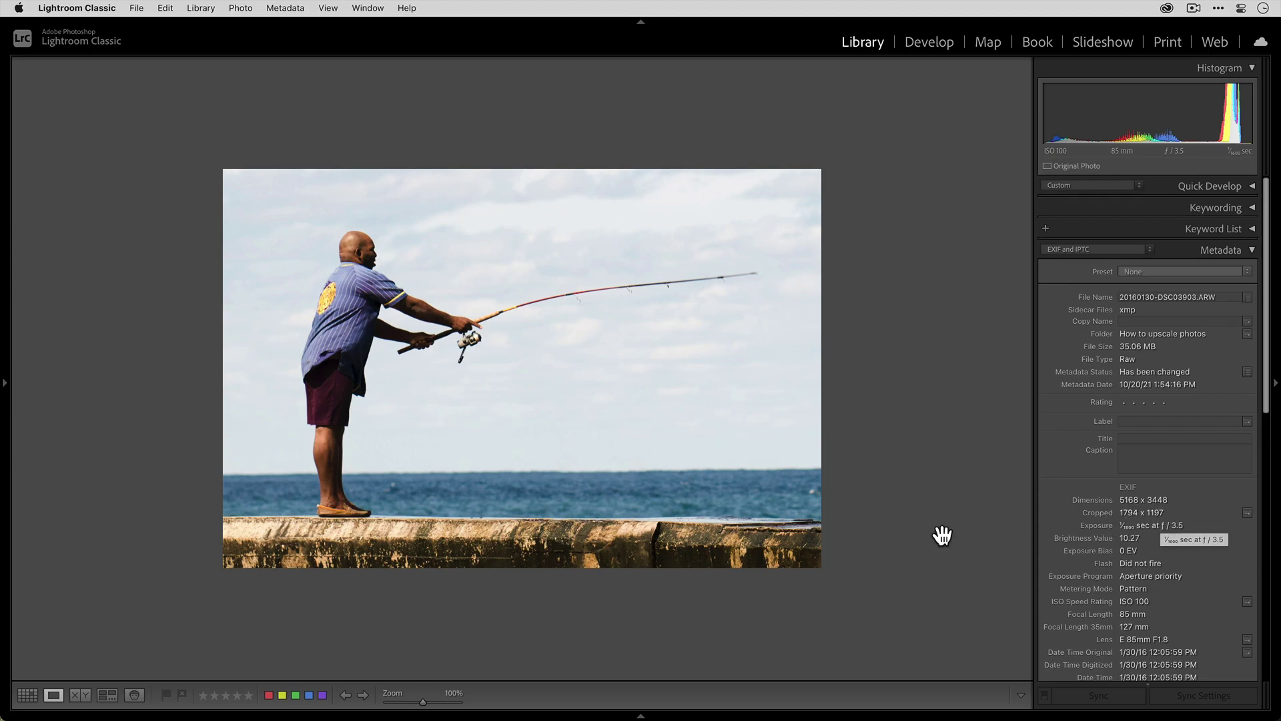
Switch to Calculator, multiply the cropped photo's rounded width of 1.8 by its rounded height, and quit Calculator.
{"action": "key", "text": "super+space"}
{"action": "type", "text": "calc"}
{"action": "key", "text": "Return"}
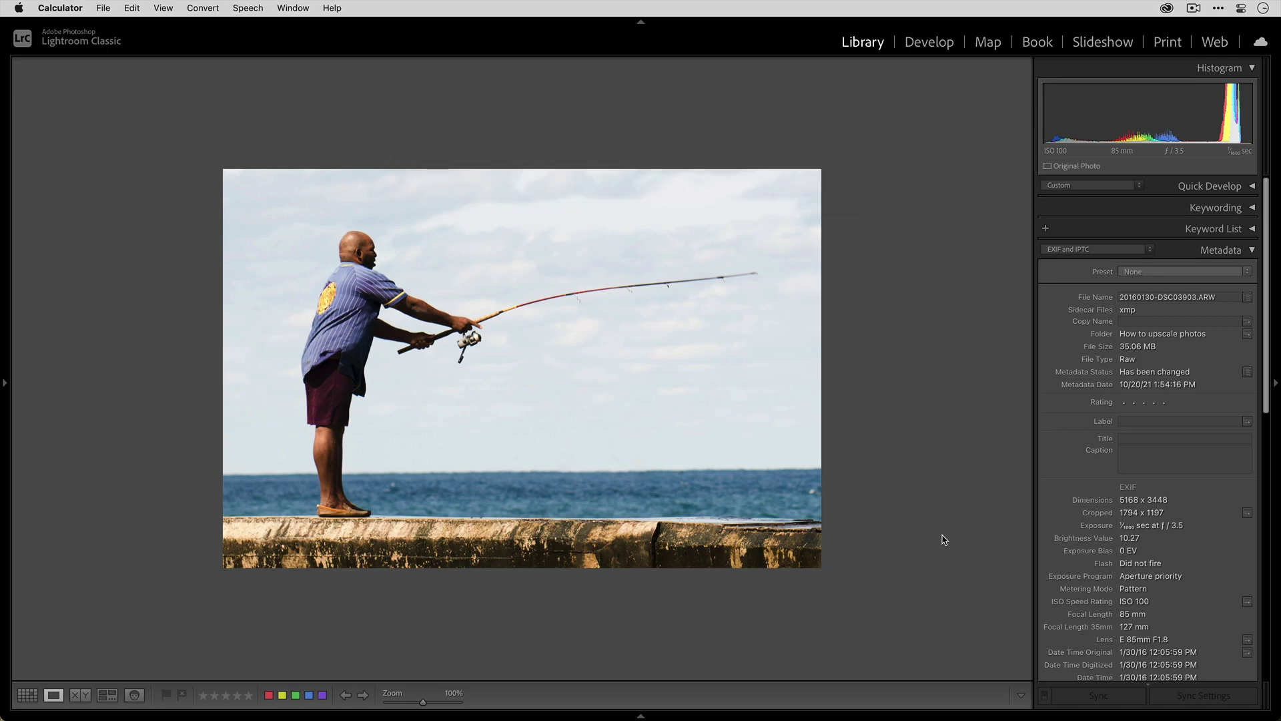
{"action": "type", "text": "1.8"}
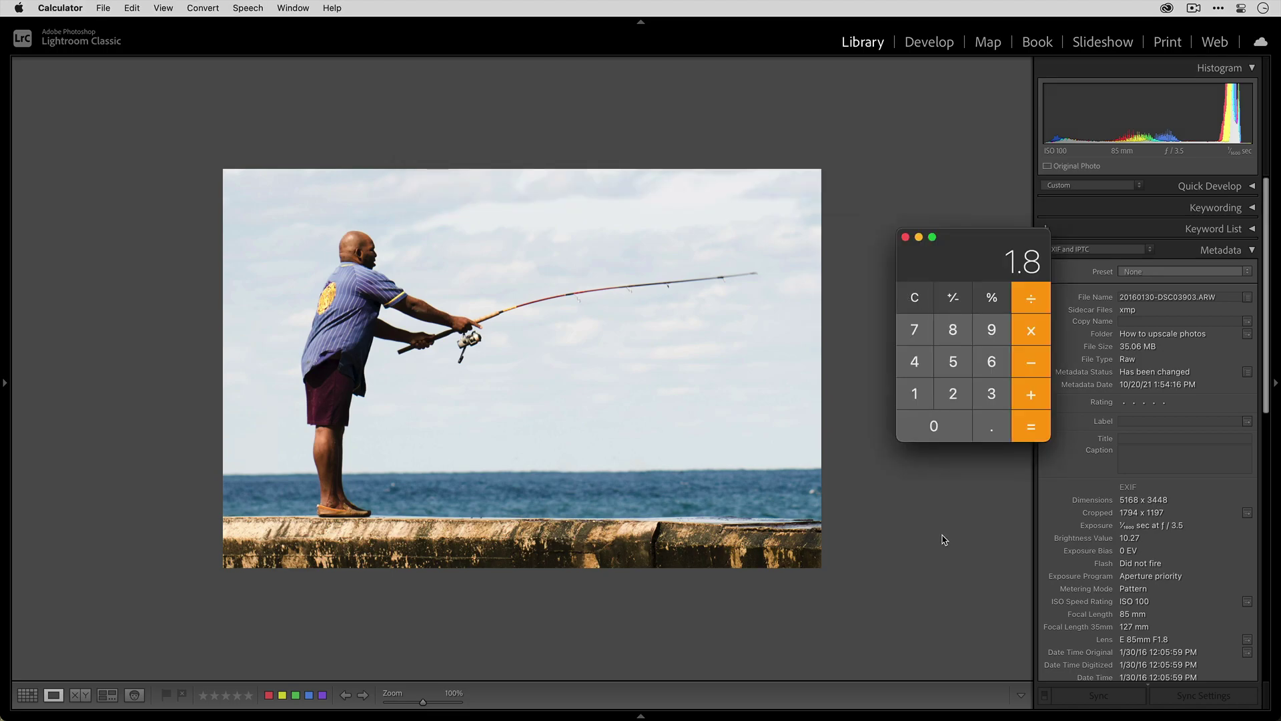
{"action": "key", "text": "asterisk"}
{"action": "type", "text": "12"}
{"action": "key", "text": "Return"}
{"action": "key", "text": "cmd+q"}
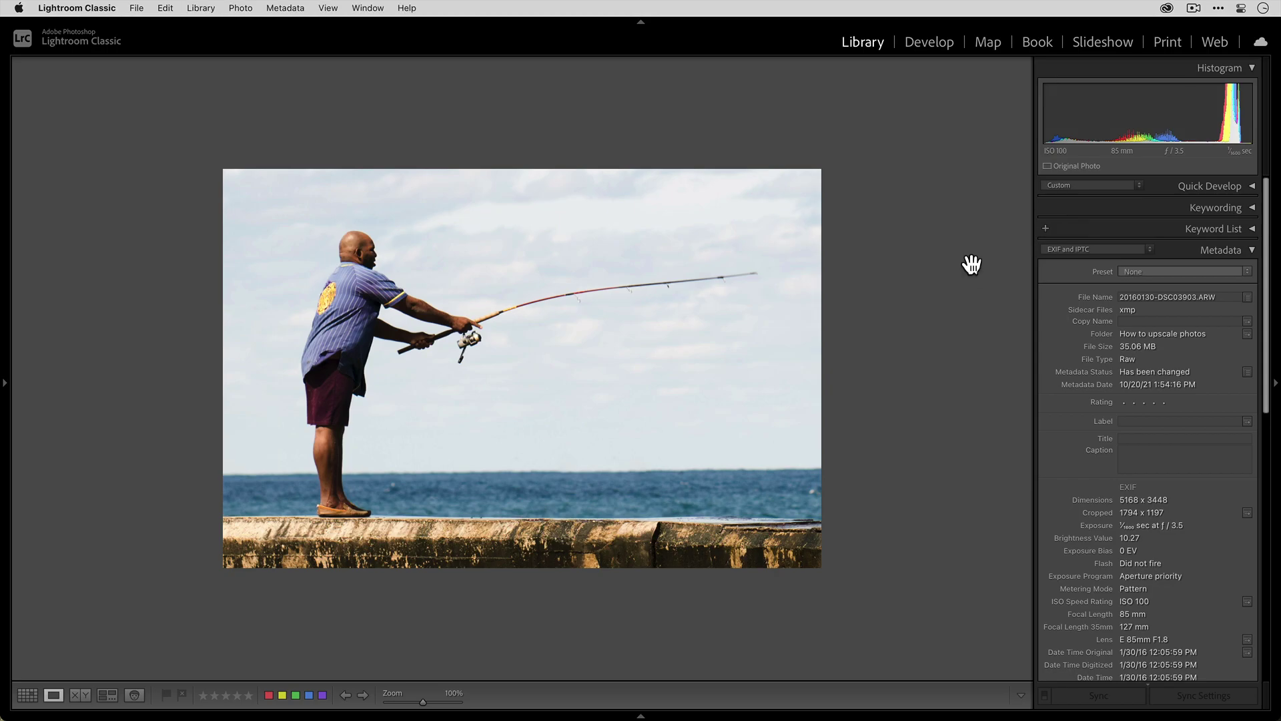
Send a copy of the cropped photo with Lightroom adjustments to Topaz Gigapixel AI, using JPEG as the file format.
{"action": "left_click", "coordinate": [955, 263]}
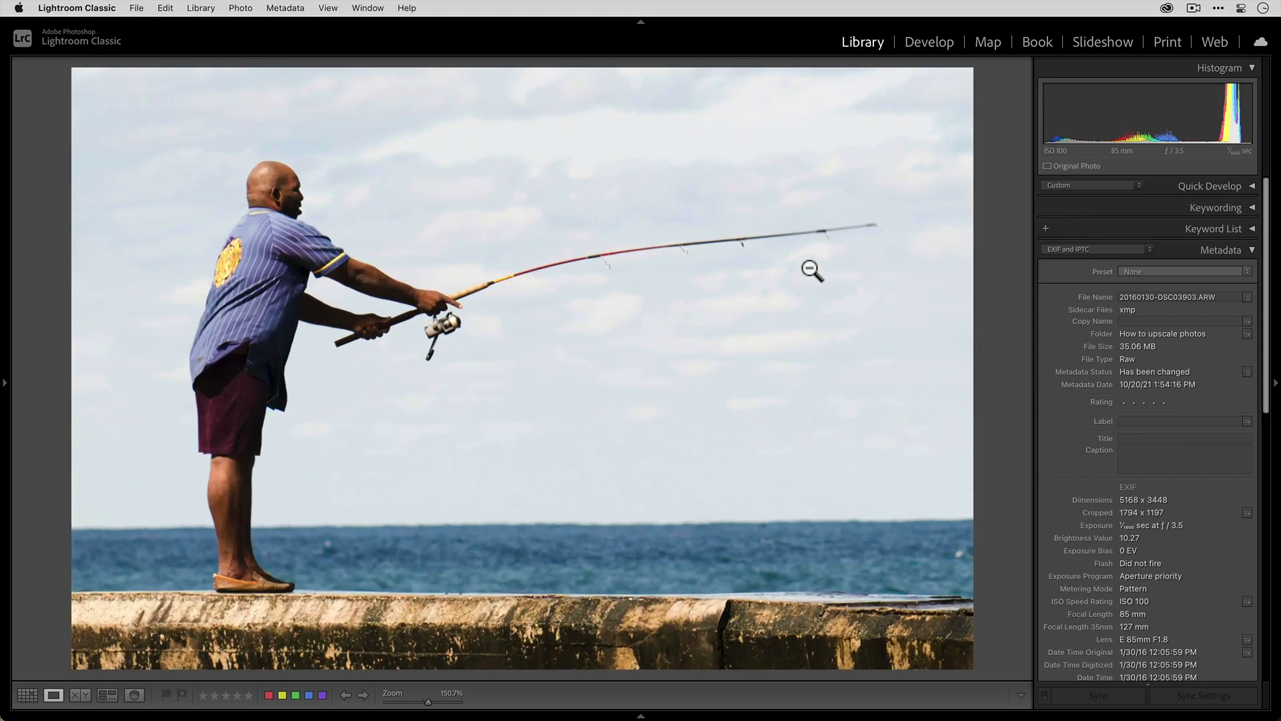
{"action": "right_click", "coordinate": [569, 285]}
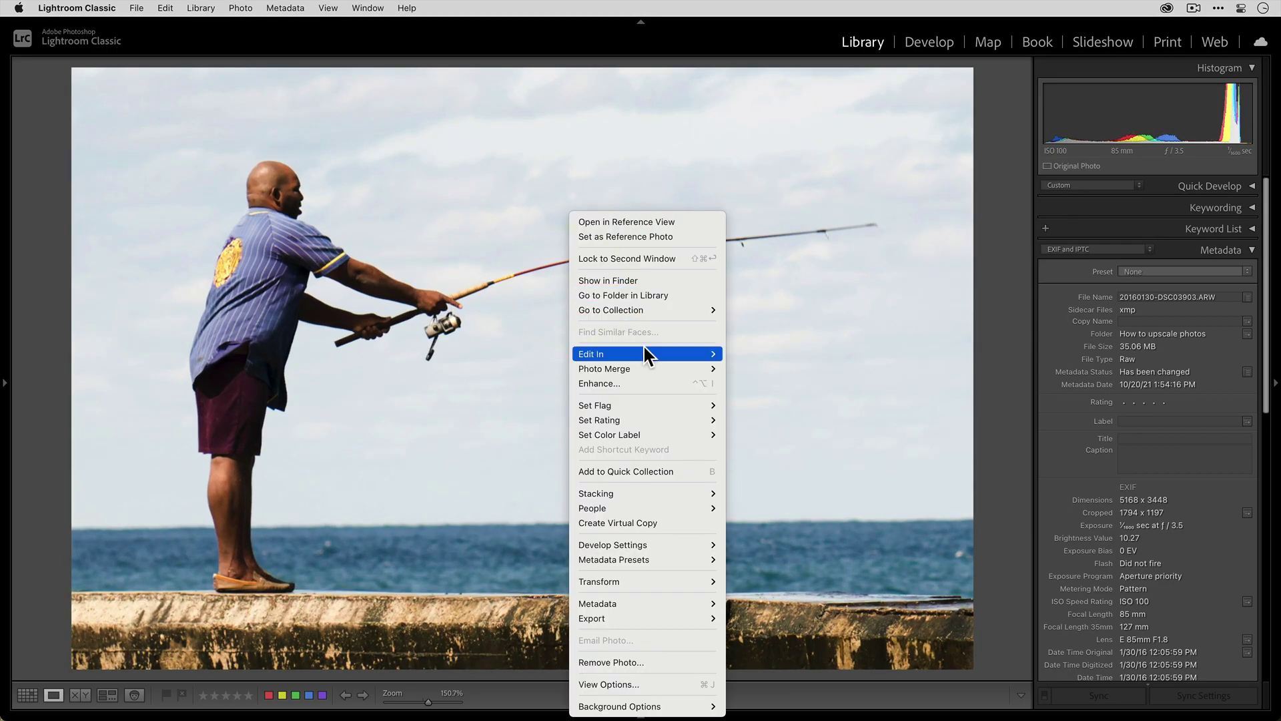
{"action": "mouse_move", "coordinate": [644, 354]}
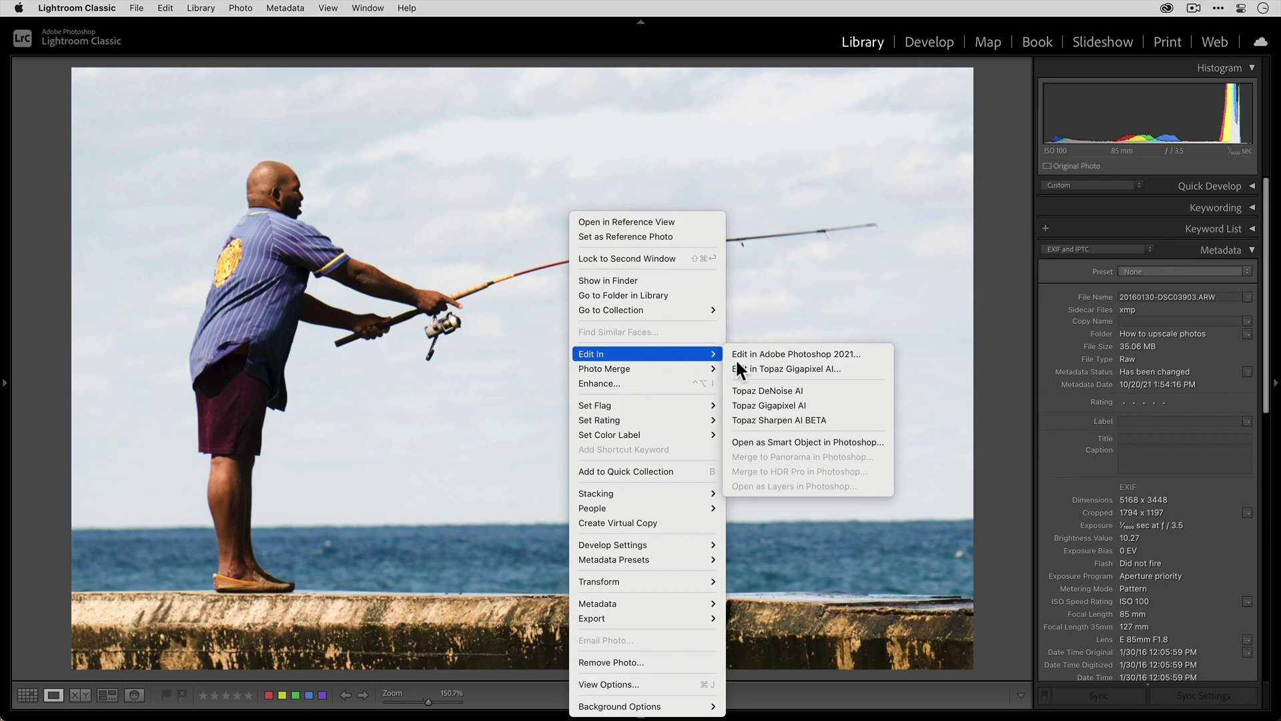
{"action": "left_click", "coordinate": [811, 407]}
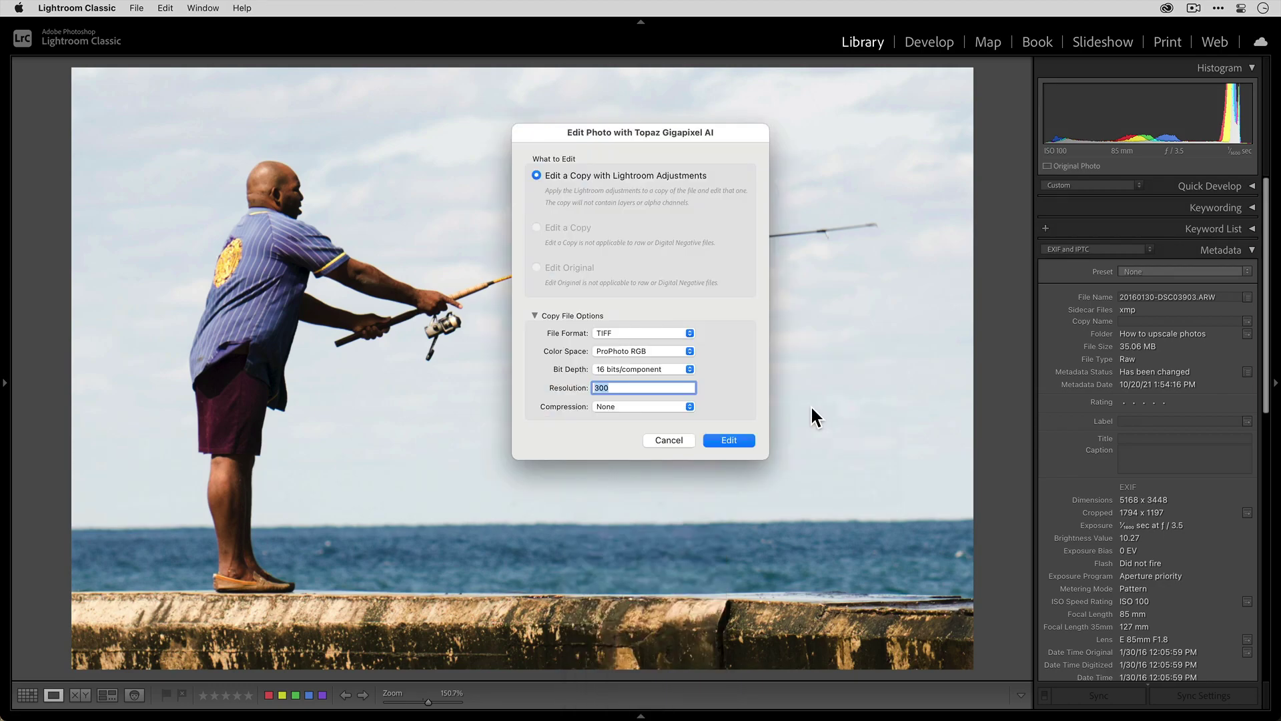
{"action": "left_click", "coordinate": [655, 331]}
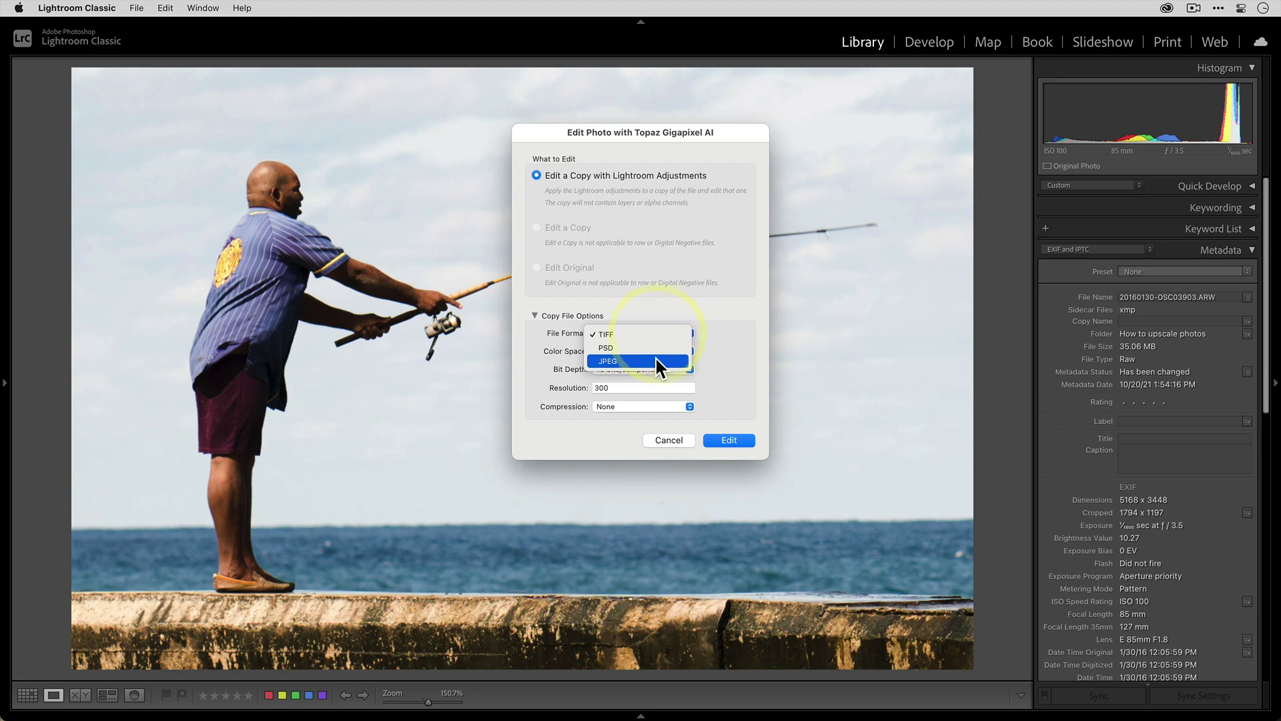
{"action": "left_click", "coordinate": [655, 361]}
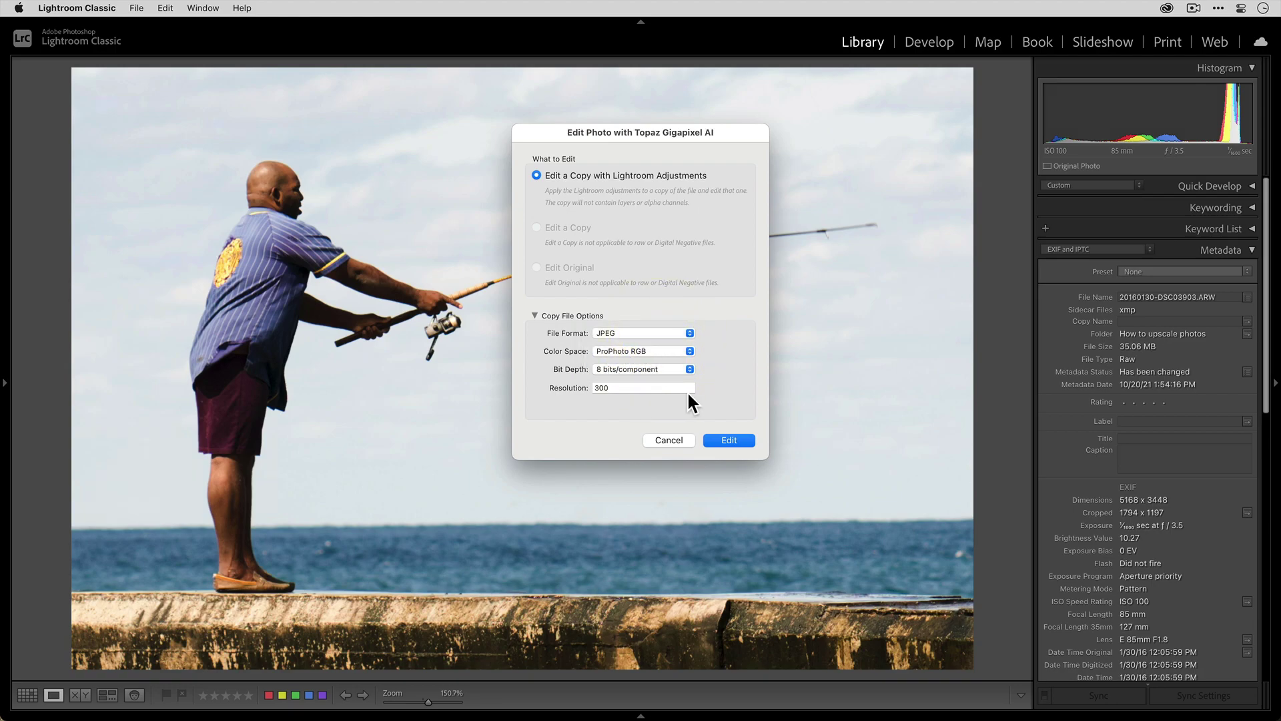
{"action": "left_click", "coordinate": [690, 332]}
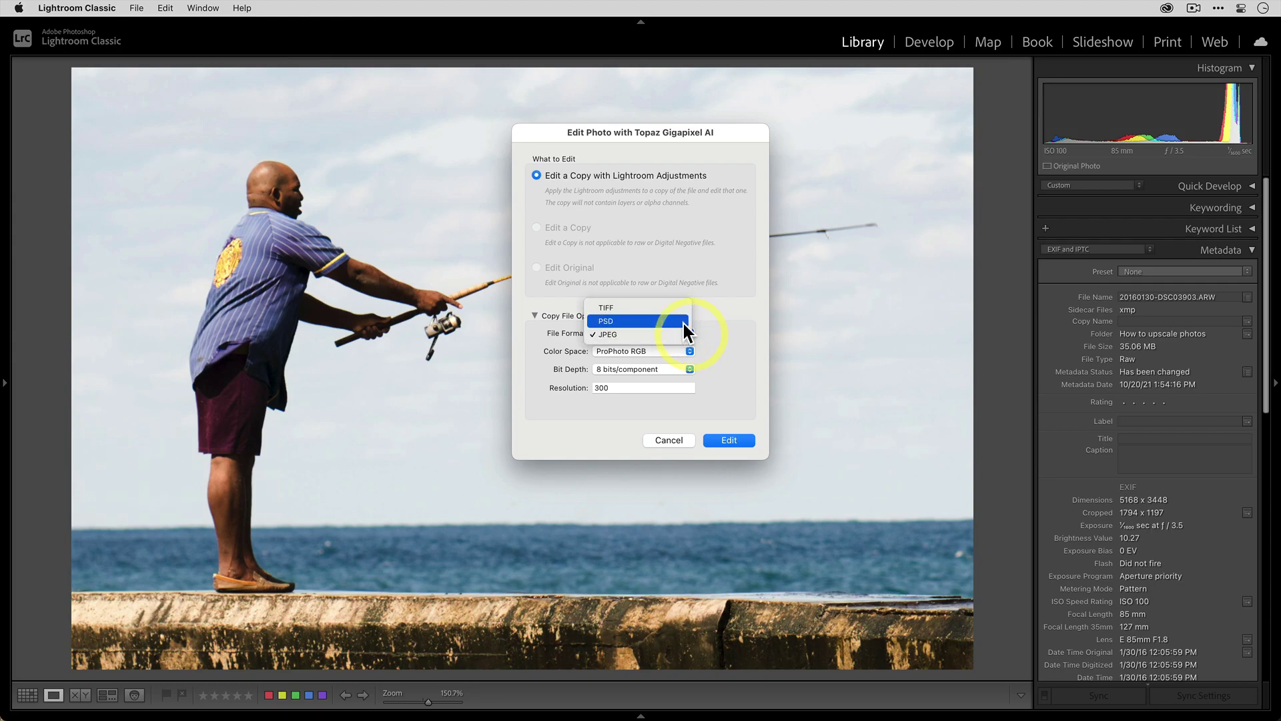
{"action": "left_click", "coordinate": [714, 347]}
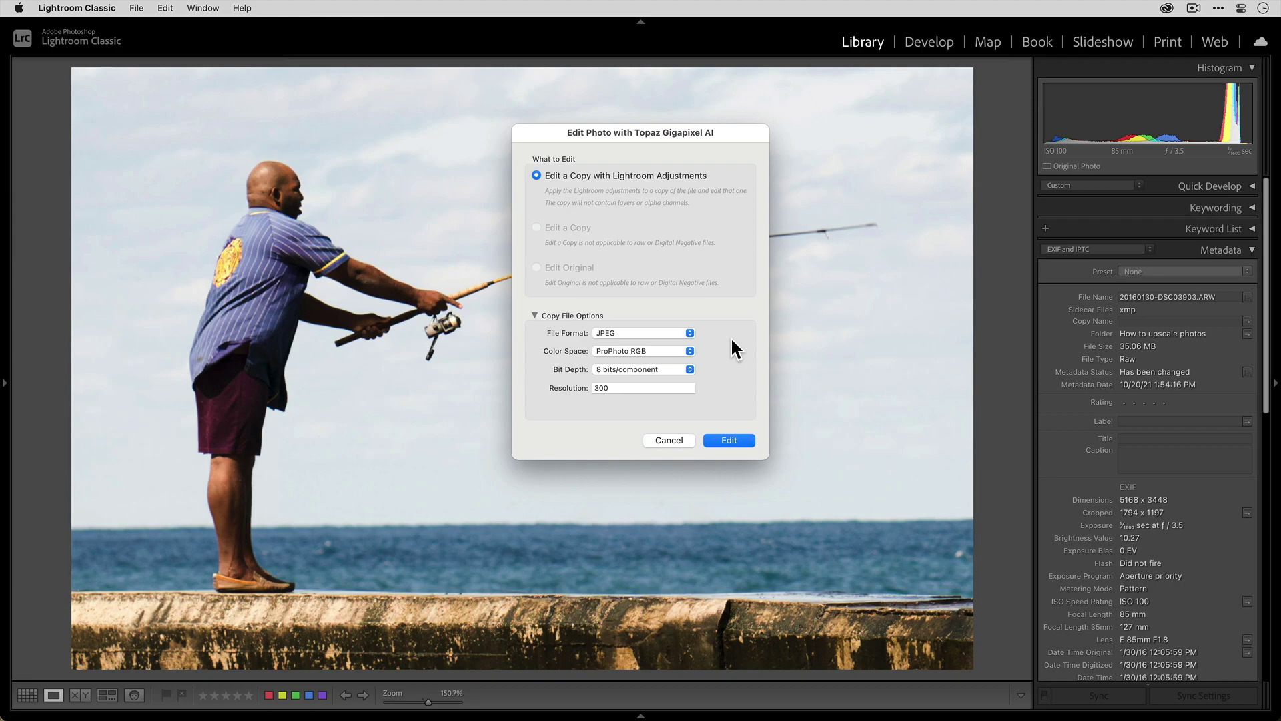
{"action": "left_click", "coordinate": [729, 440]}
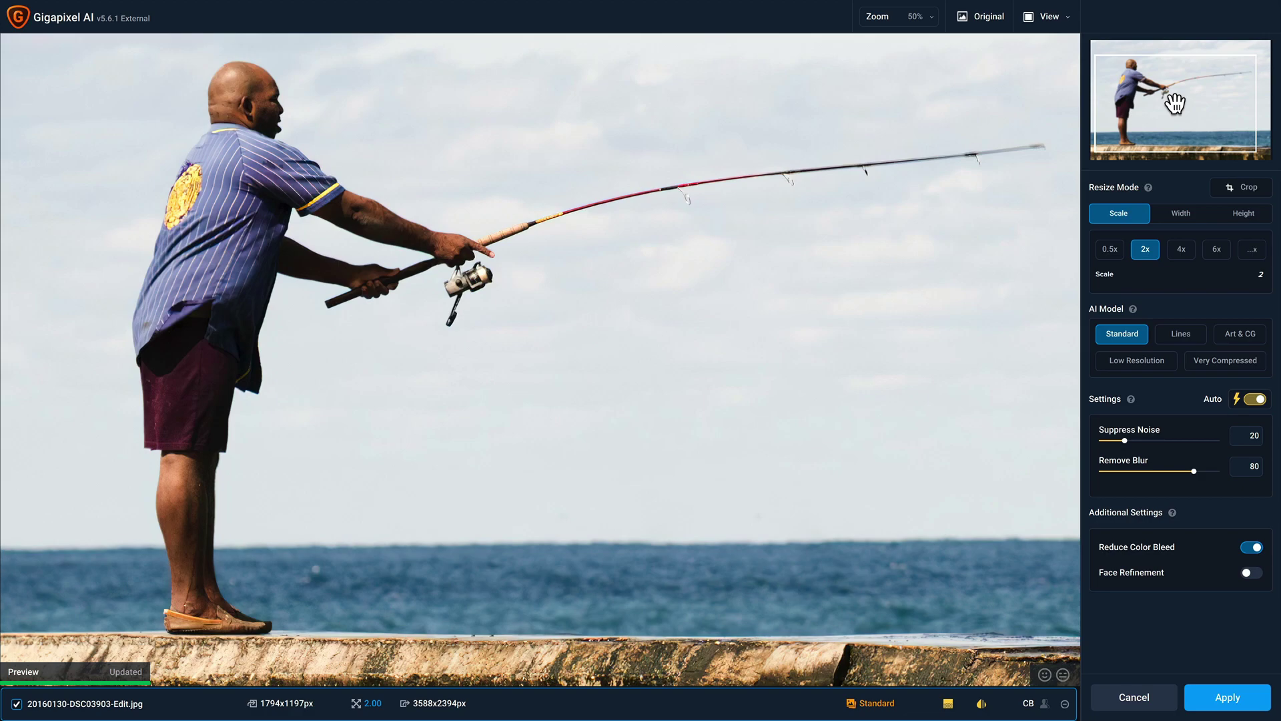
Set the resize scale to 6x and compare the AI models on the fisherman's head in Comparison View.
{"action": "left_click", "coordinate": [1216, 252]}
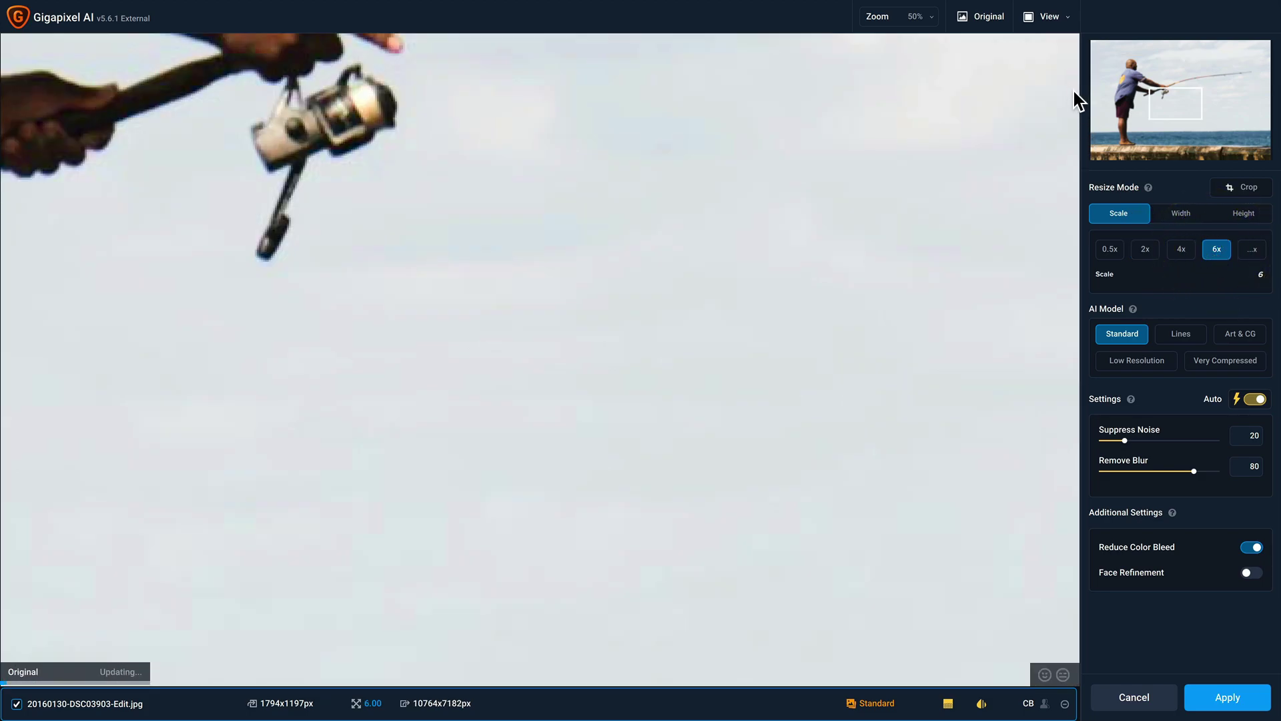
{"action": "left_click", "coordinate": [1067, 18]}
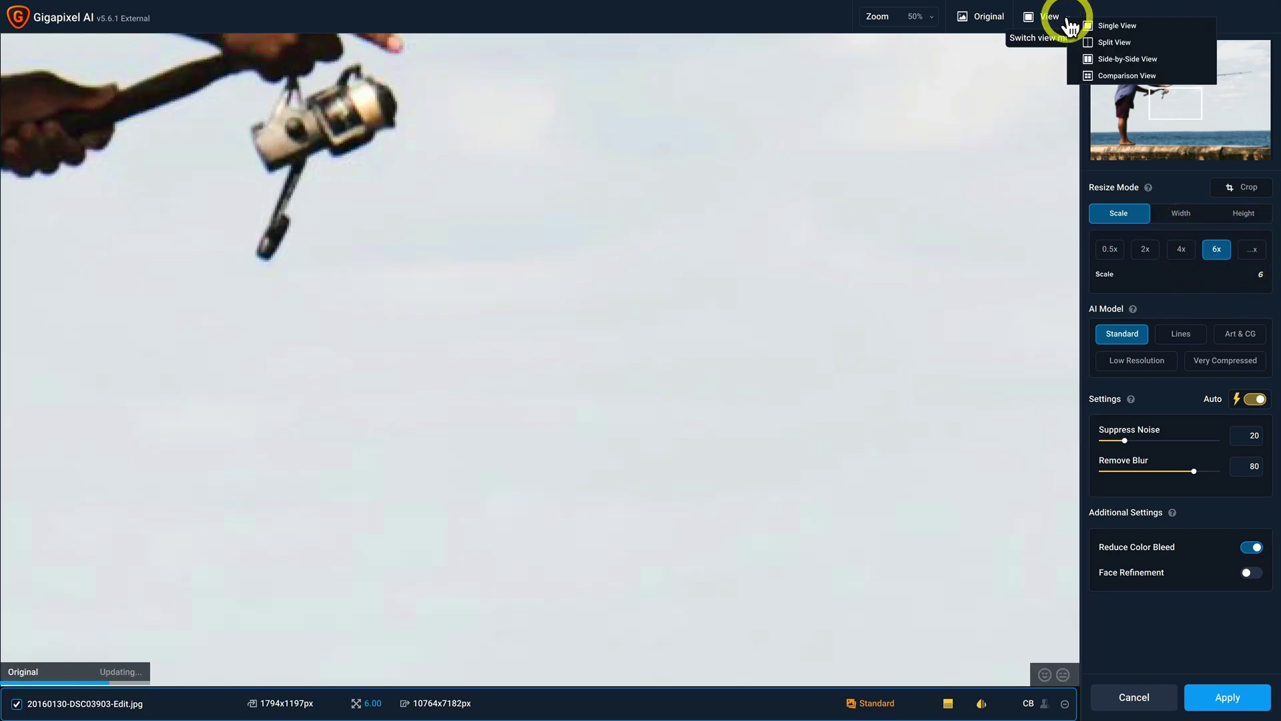
{"action": "left_click", "coordinate": [1123, 75]}
{"action": "left_click", "coordinate": [1132, 65]}
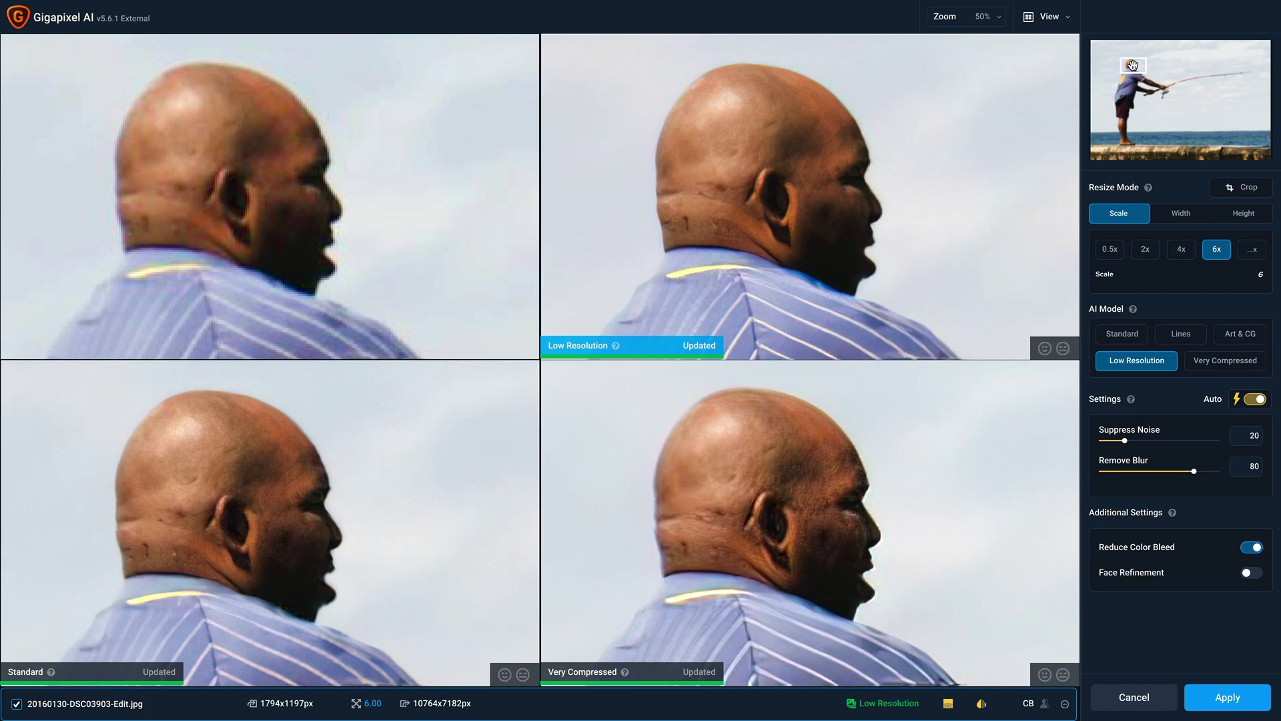
Choose the Very Compressed AI model and switch the preview to a single-image view.
{"action": "left_click", "coordinate": [745, 526]}
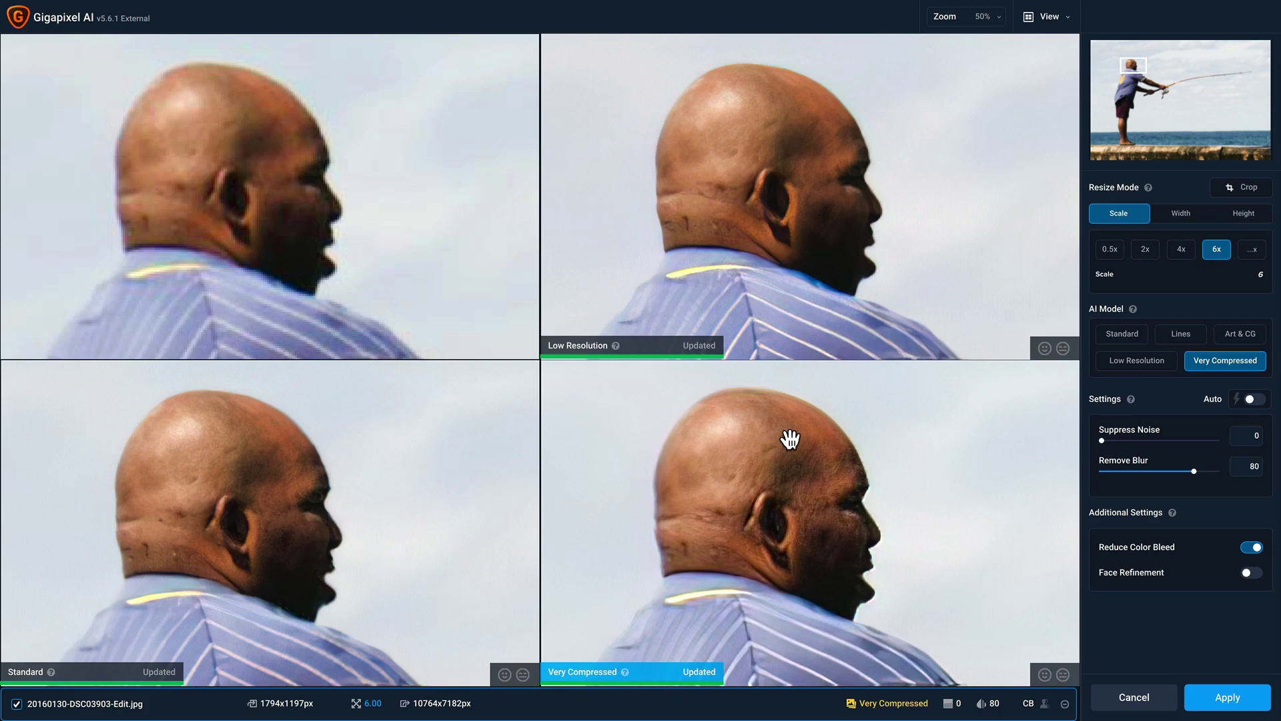
{"action": "left_click", "coordinate": [1068, 24]}
{"action": "left_click", "coordinate": [1096, 29]}
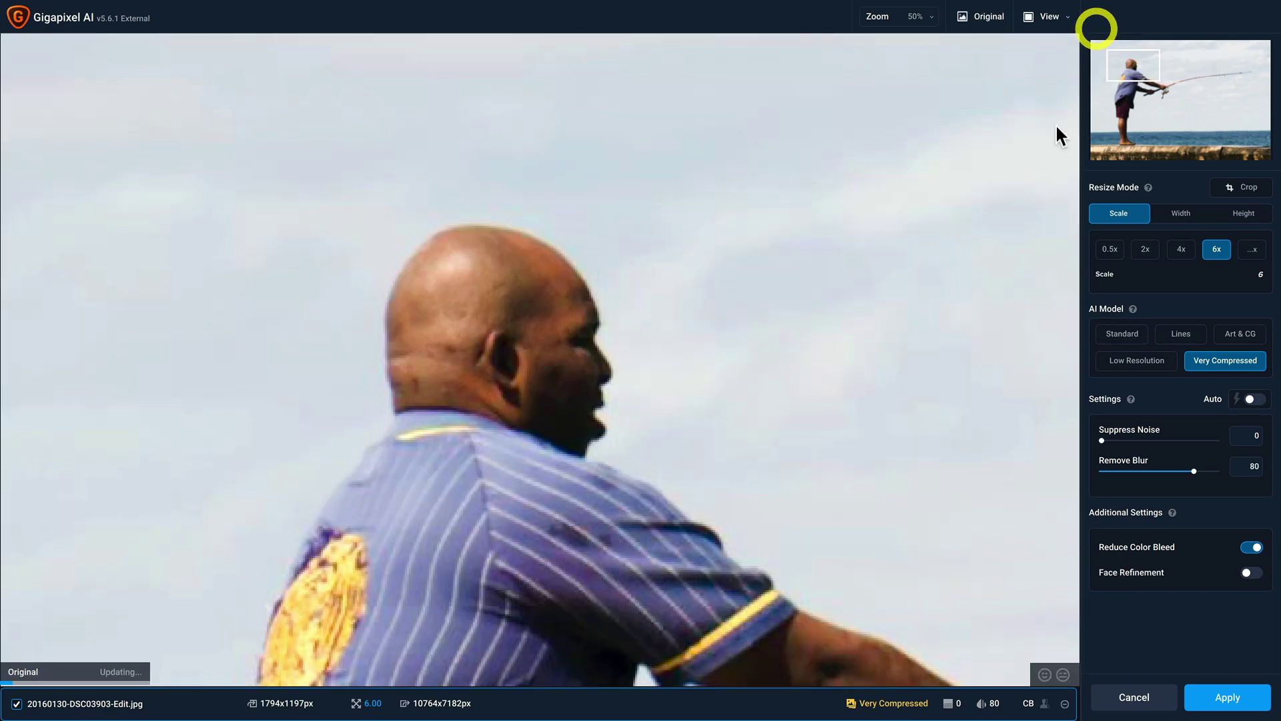
Compare the upscaled preview with the original around the fisherman's head and apply the 6x upscale.
{"action": "left_click_drag", "start_coordinate": [743, 406], "coordinate": [745, 410]}
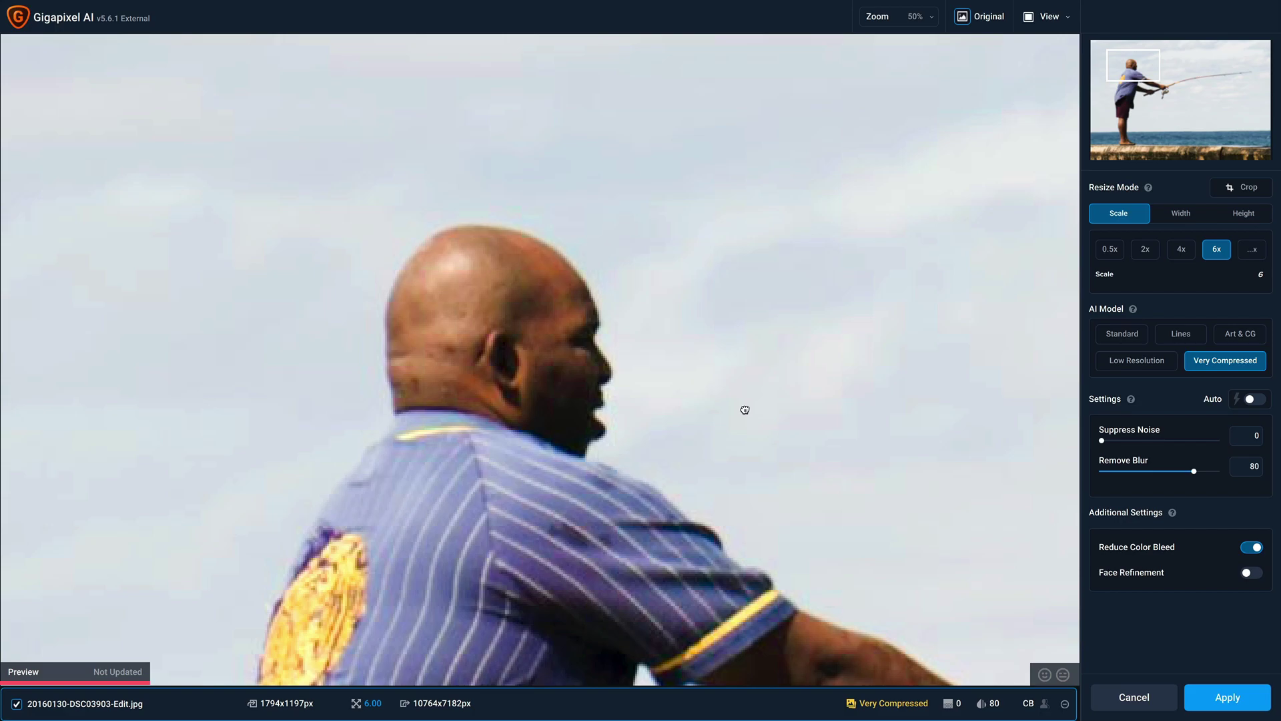
{"action": "left_click_drag", "start_coordinate": [745, 410], "coordinate": [745, 412]}
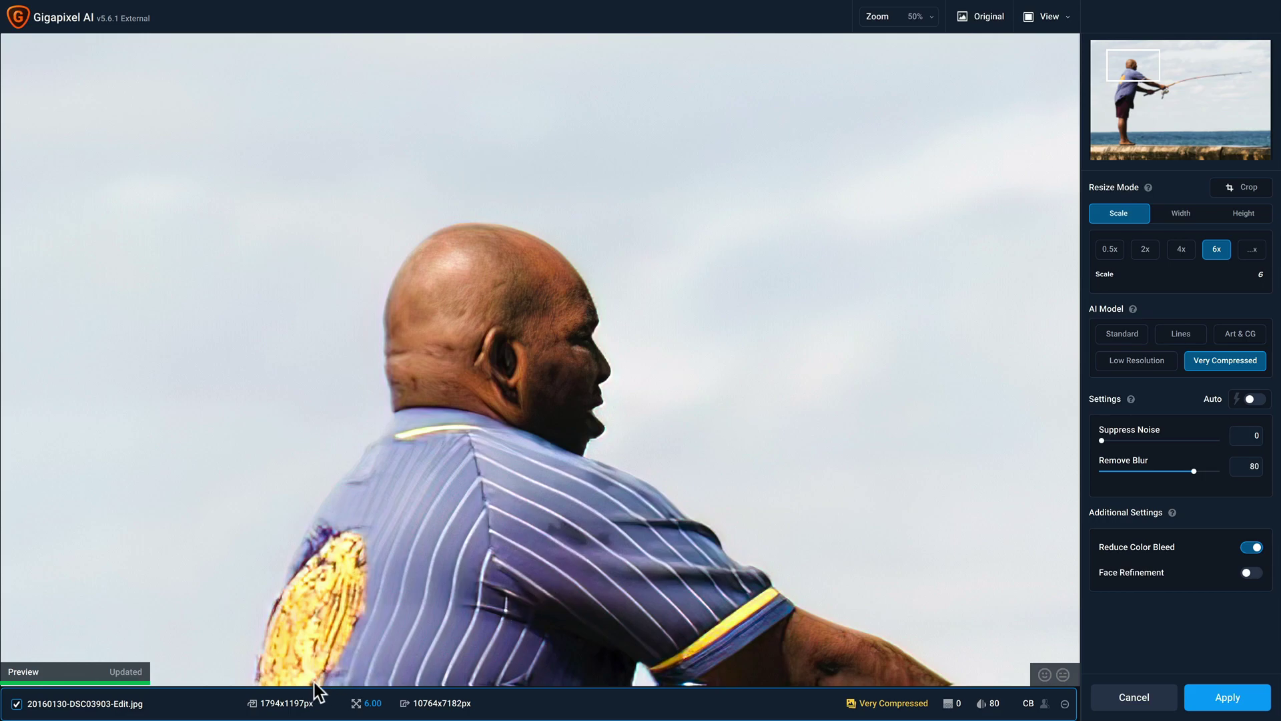
{"action": "left_click", "coordinate": [1233, 704]}
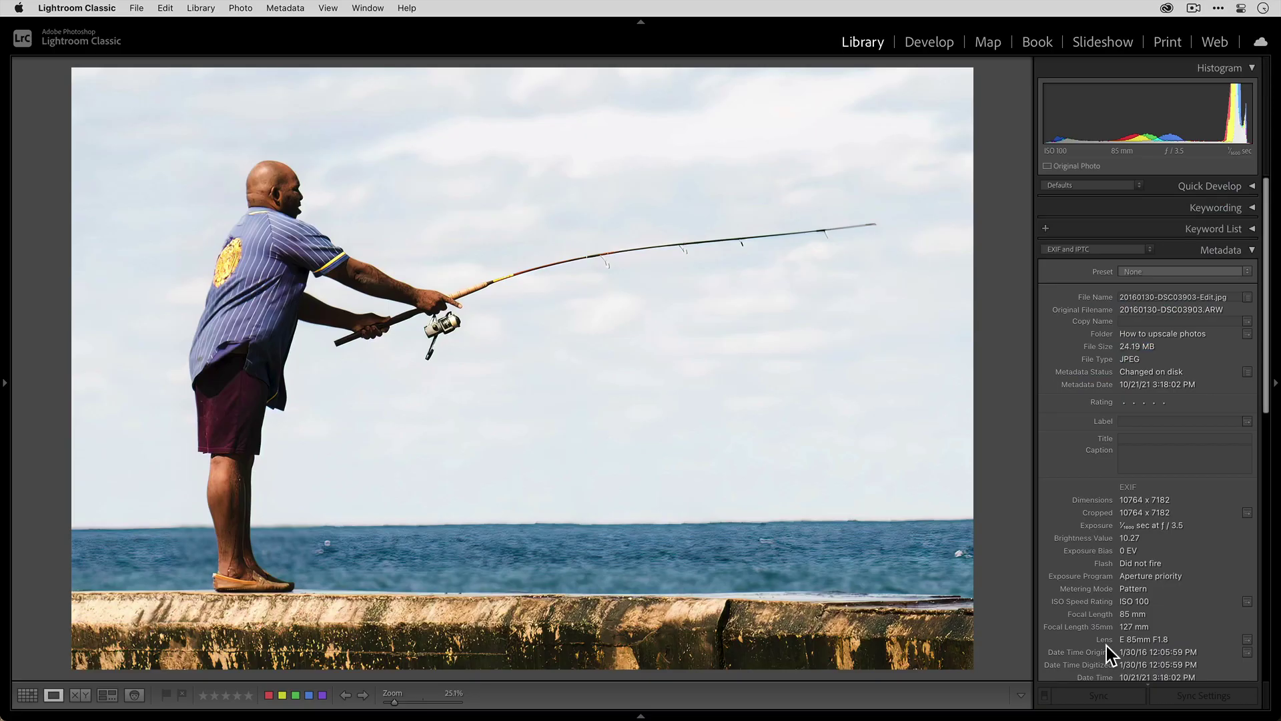
Select the original raw photo and the upscaled JPEG, and show them in Compare view with the side panels hidden.
{"action": "key", "text": "n"}
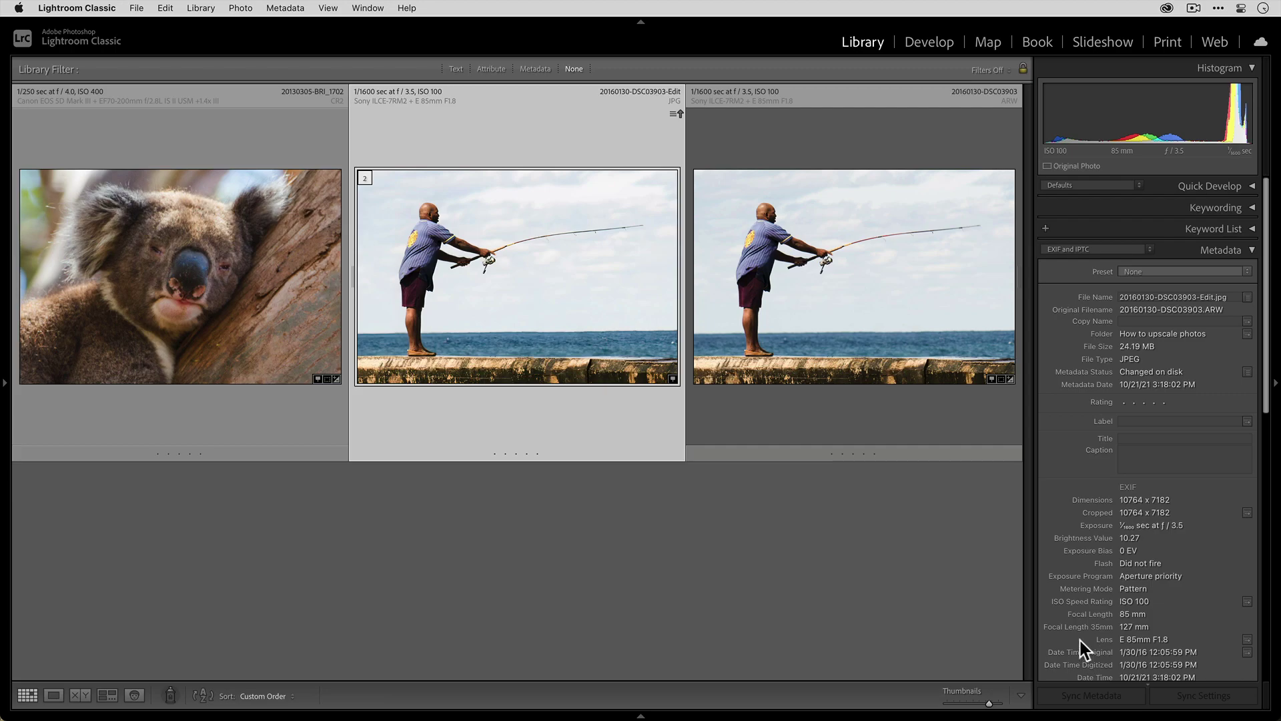
{"action": "left_click", "coordinate": [803, 337]}
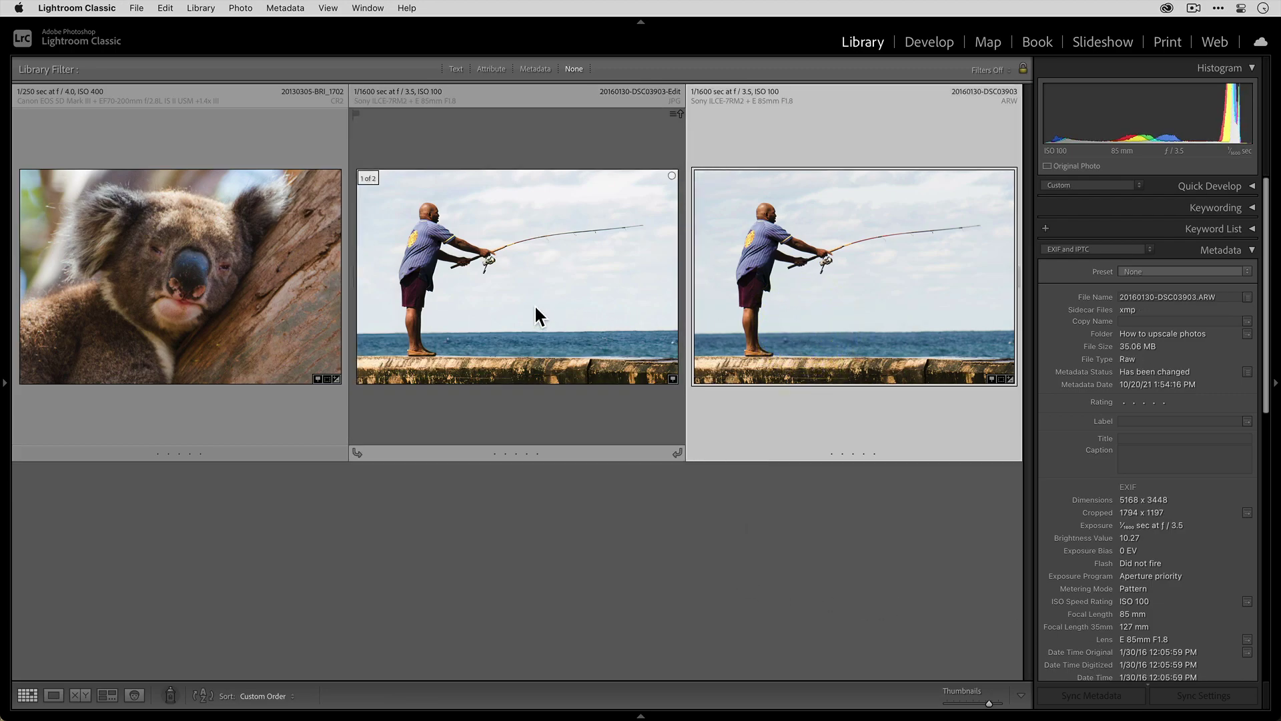
{"action": "left_click", "coordinate": [533, 308], "text": "super"}
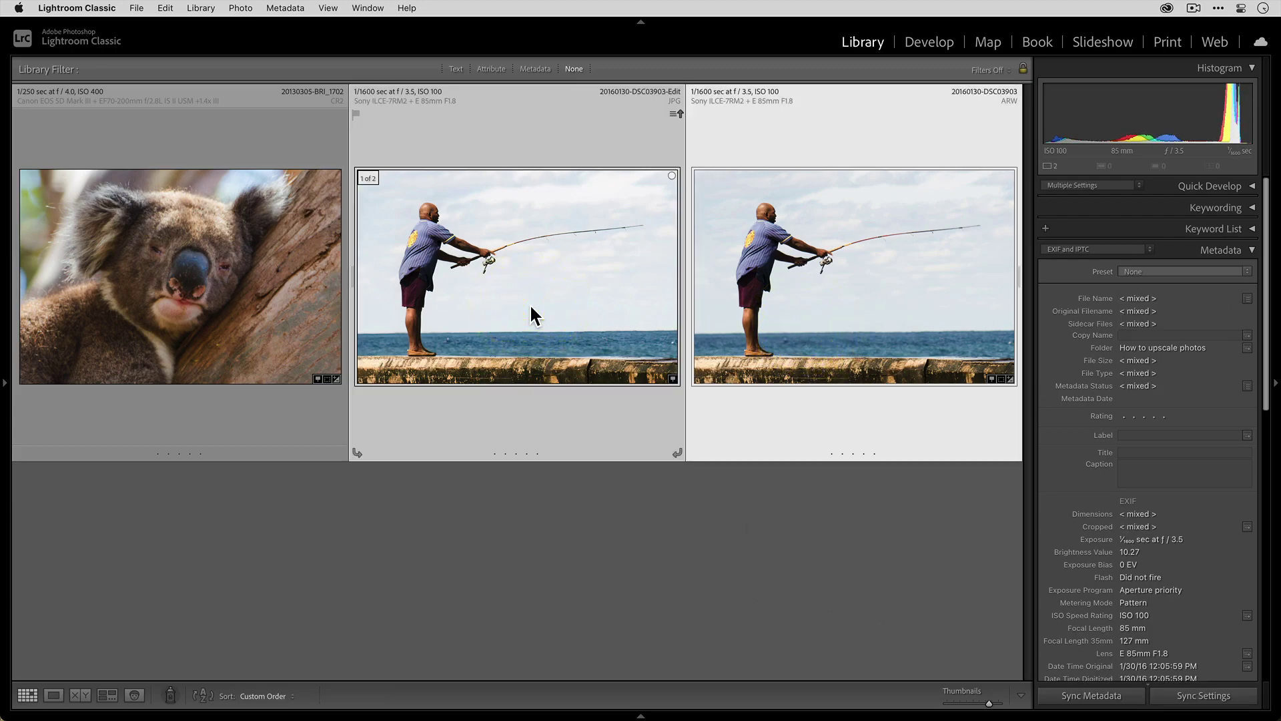
{"action": "mouse_move", "coordinate": [531, 307]}
{"action": "key", "text": "c"}
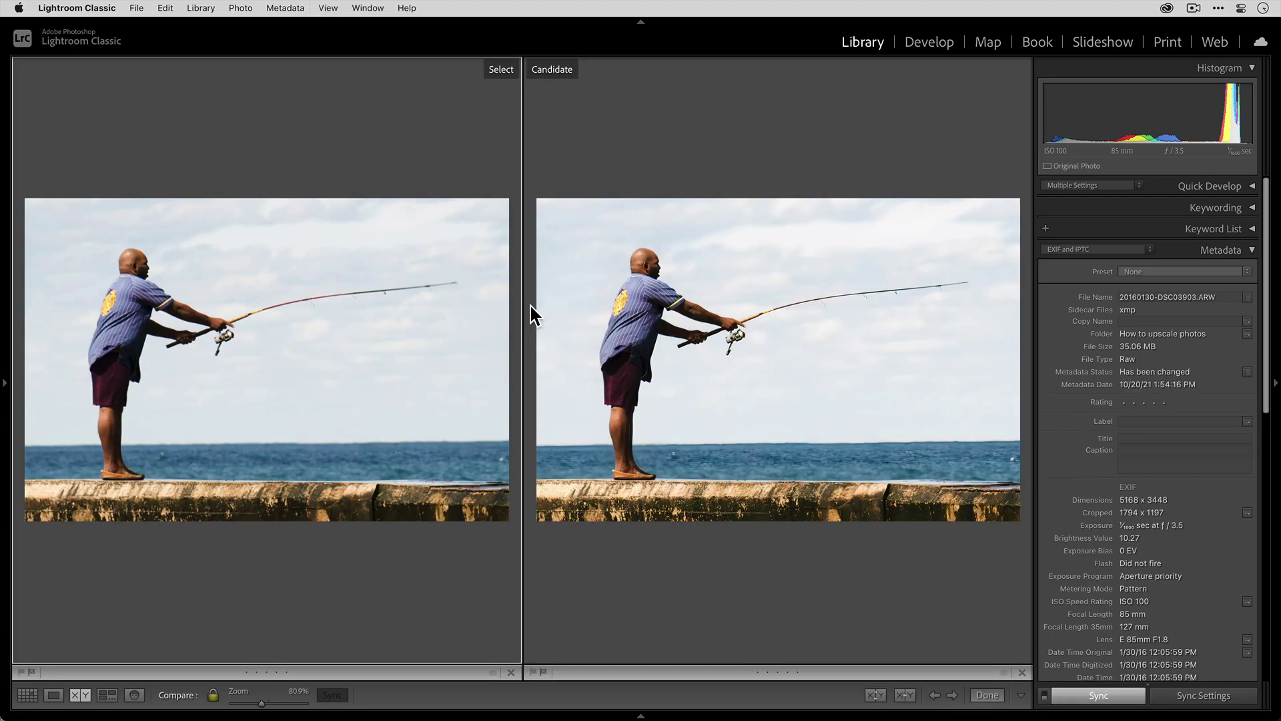
{"action": "key", "text": "Tab"}
{"action": "key", "text": "Tab"}
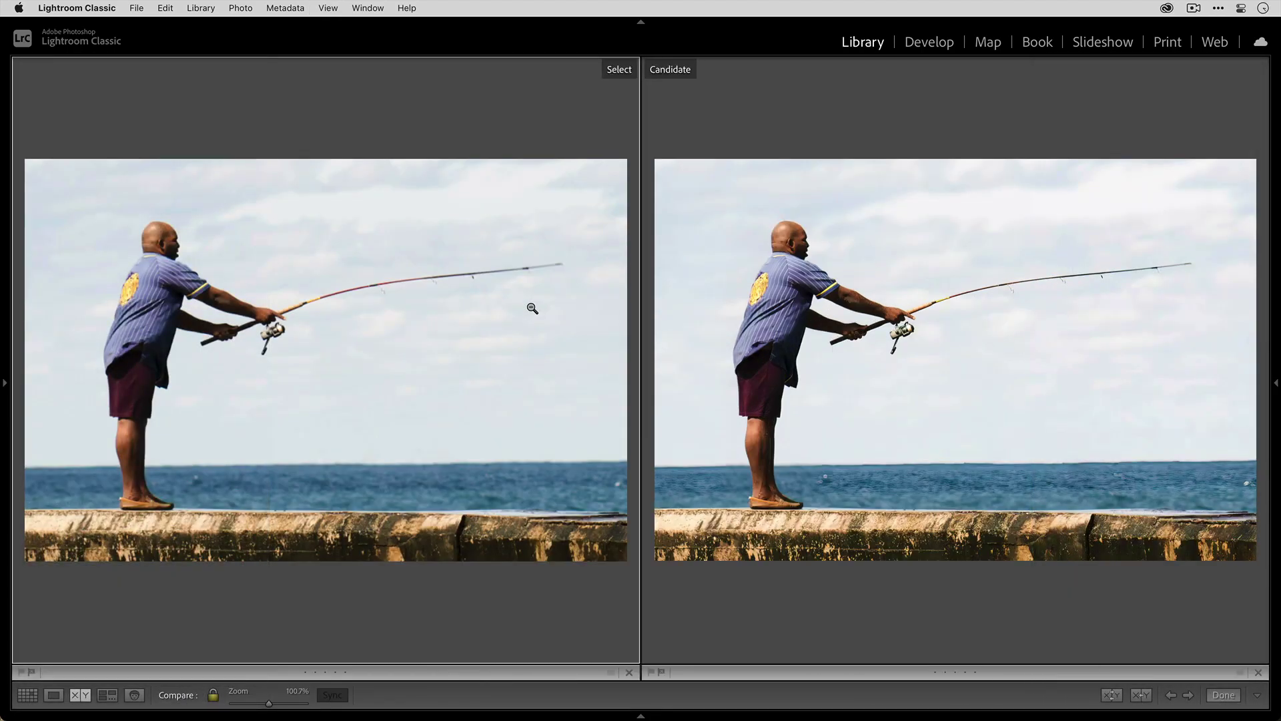
Compare the fisherman's head in the original and upscaled photos at several zoom levels, ending with both photos shown whole.
{"action": "left_click", "coordinate": [163, 250]}
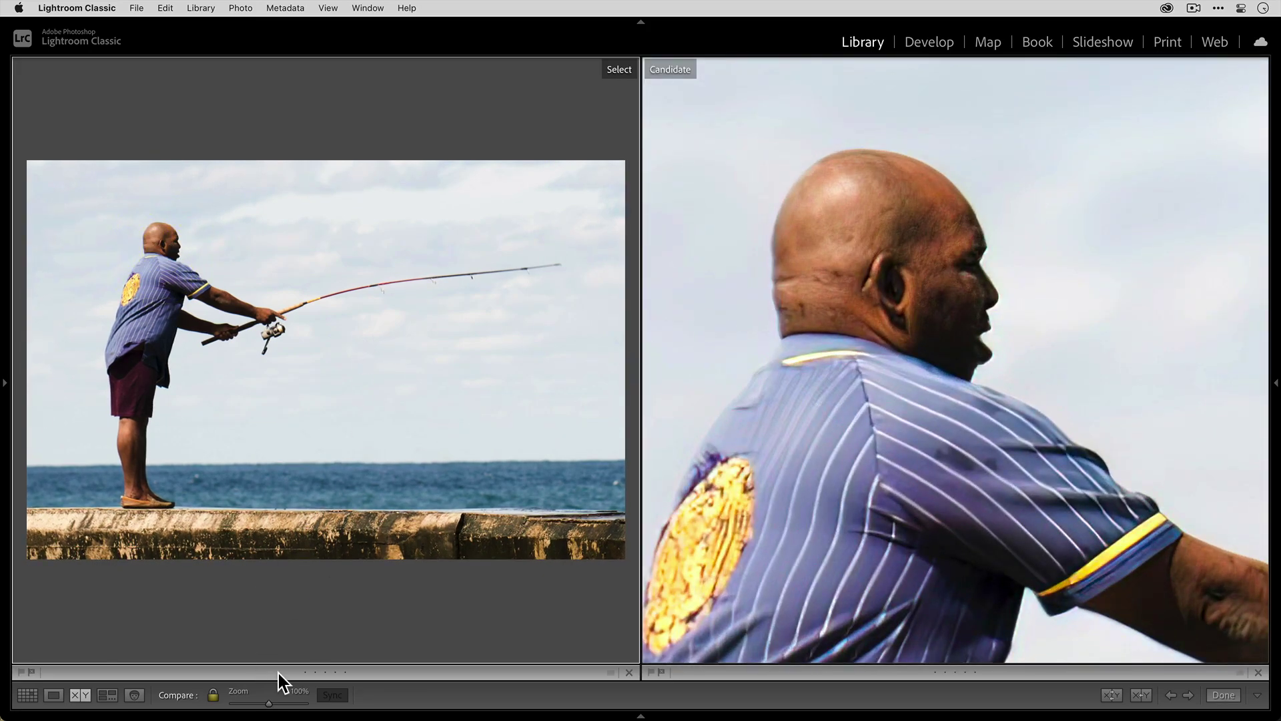
{"action": "left_click_drag", "start_coordinate": [270, 703], "coordinate": [284, 702]}
{"action": "left_click_drag", "start_coordinate": [343, 324], "coordinate": [380, 421]}
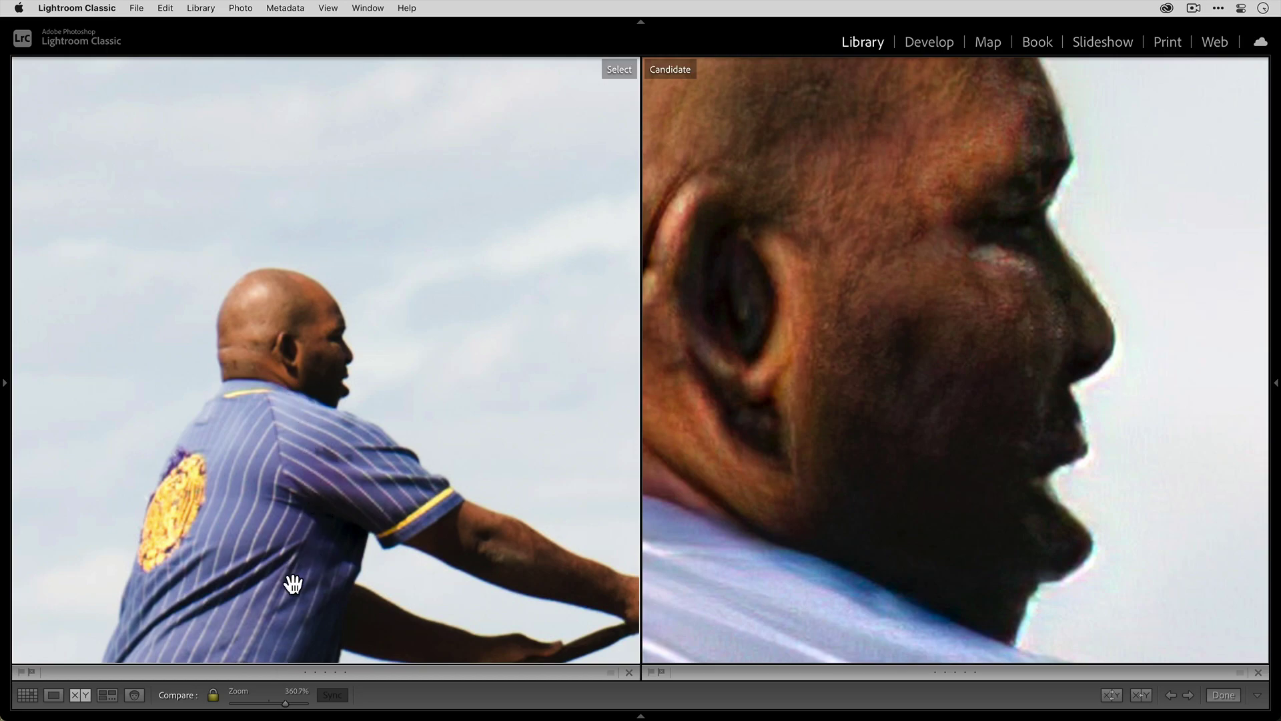
{"action": "left_click_drag", "start_coordinate": [284, 707], "coordinate": [306, 710]}
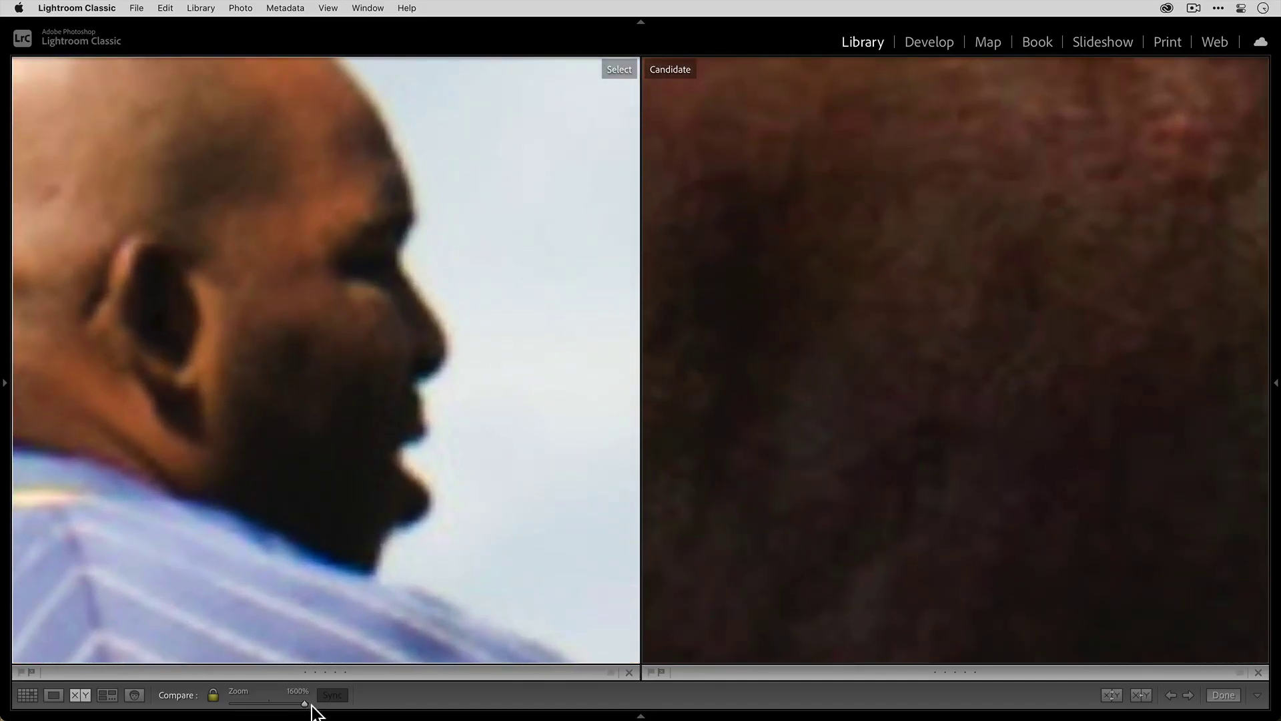
{"action": "left_click_drag", "start_coordinate": [312, 705], "coordinate": [272, 703]}
{"action": "left_click", "coordinate": [313, 550]}
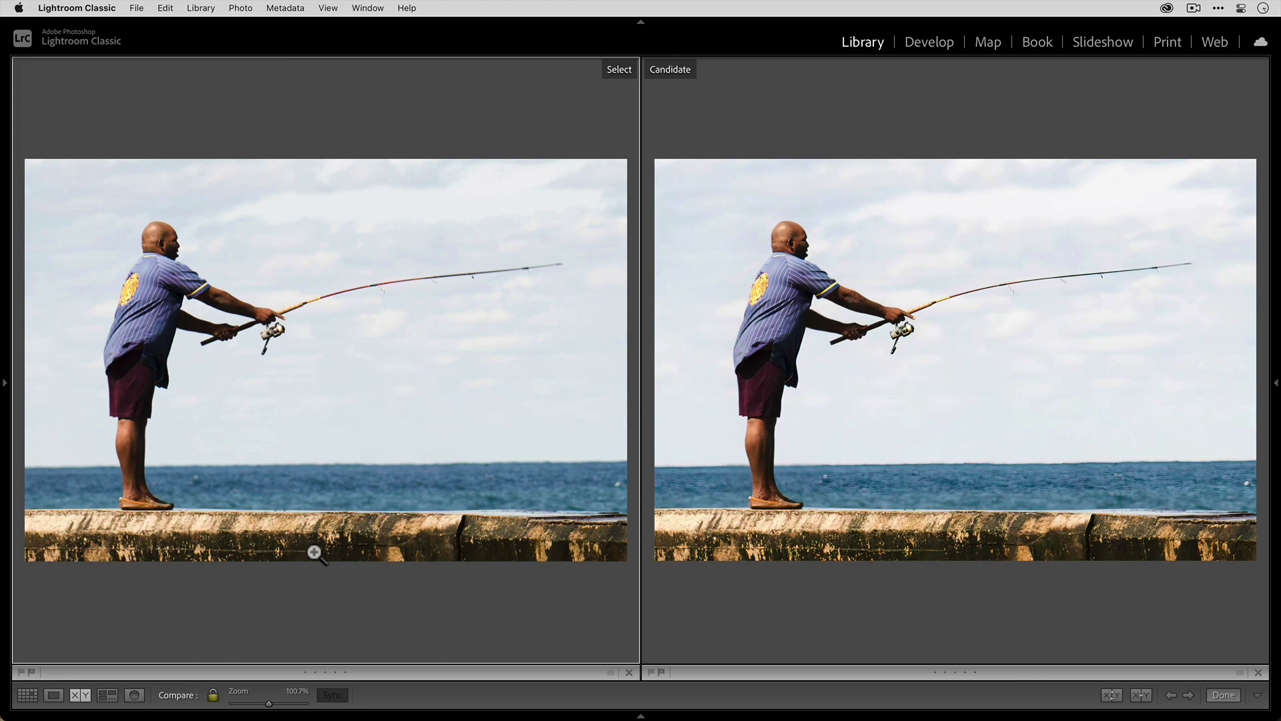
Return to the thumbnail grid and open the original raw photo of the fisherman in Adobe Photoshop 2021.
{"action": "key", "text": "n"}
{"action": "left_click", "coordinate": [588, 535]}
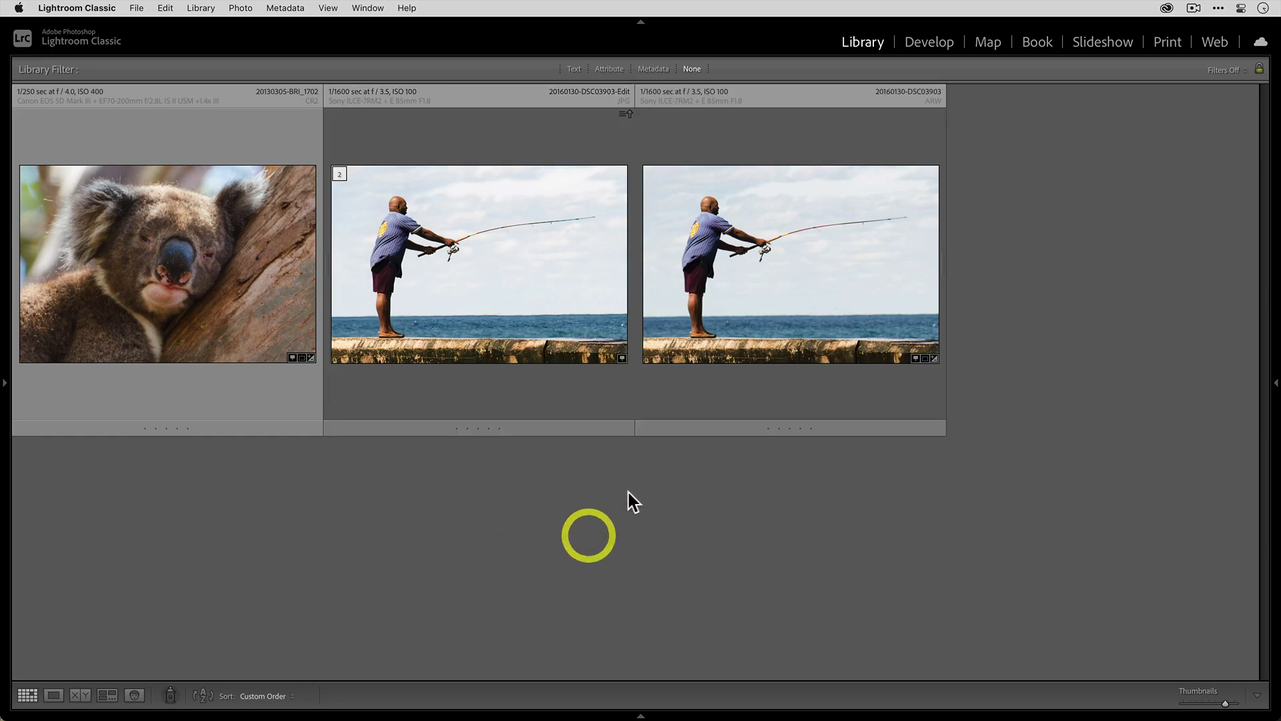
{"action": "left_click", "coordinate": [787, 298]}
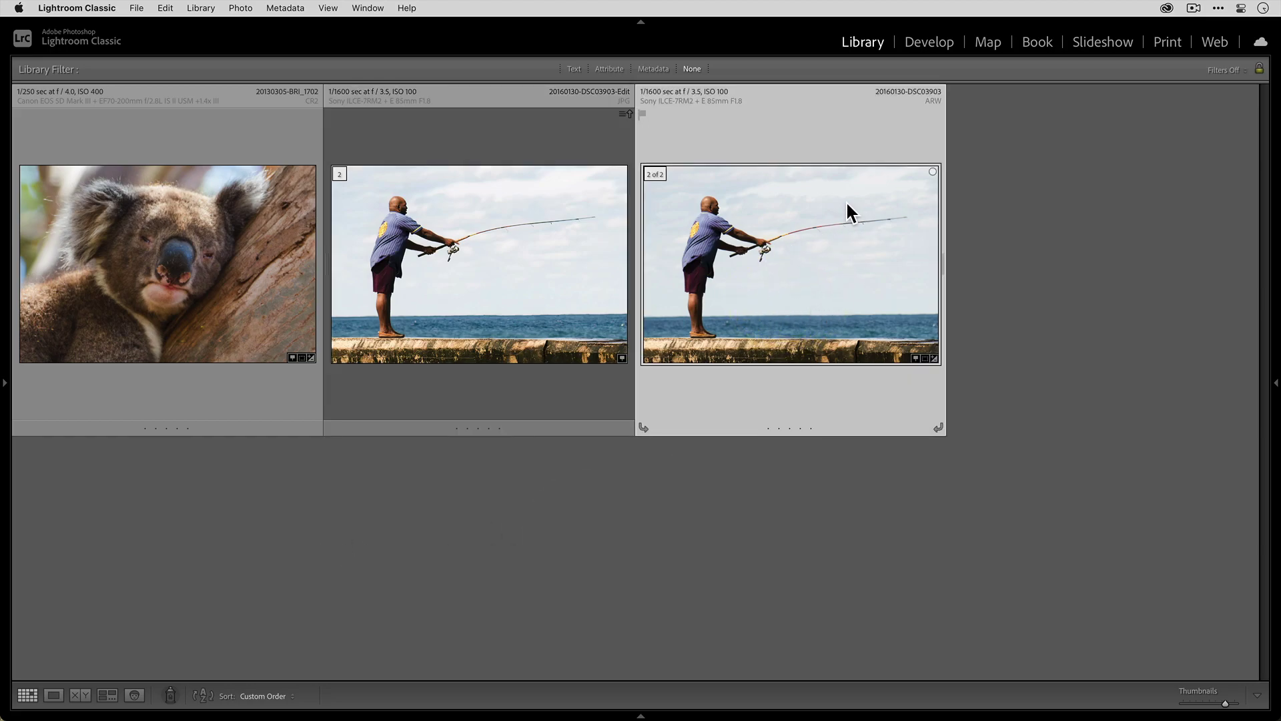
{"action": "right_click", "coordinate": [820, 230]}
{"action": "mouse_move", "coordinate": [895, 376]}
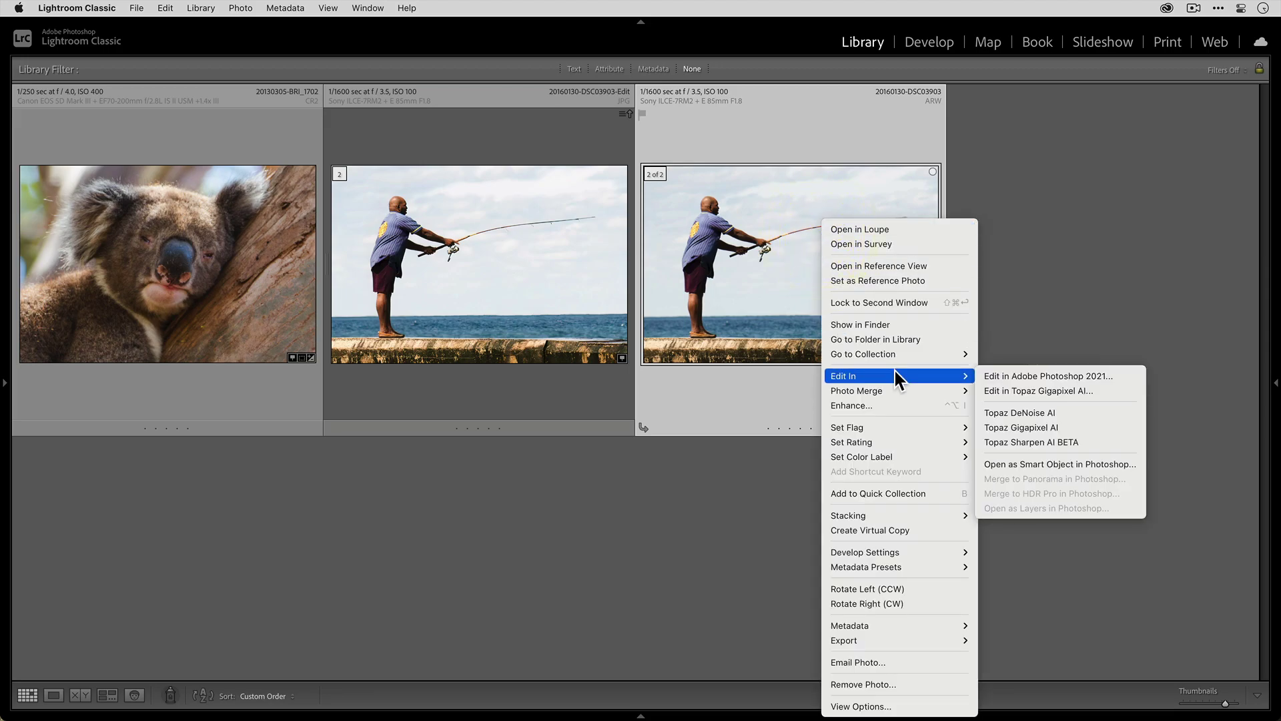
{"action": "left_click", "coordinate": [1061, 376]}
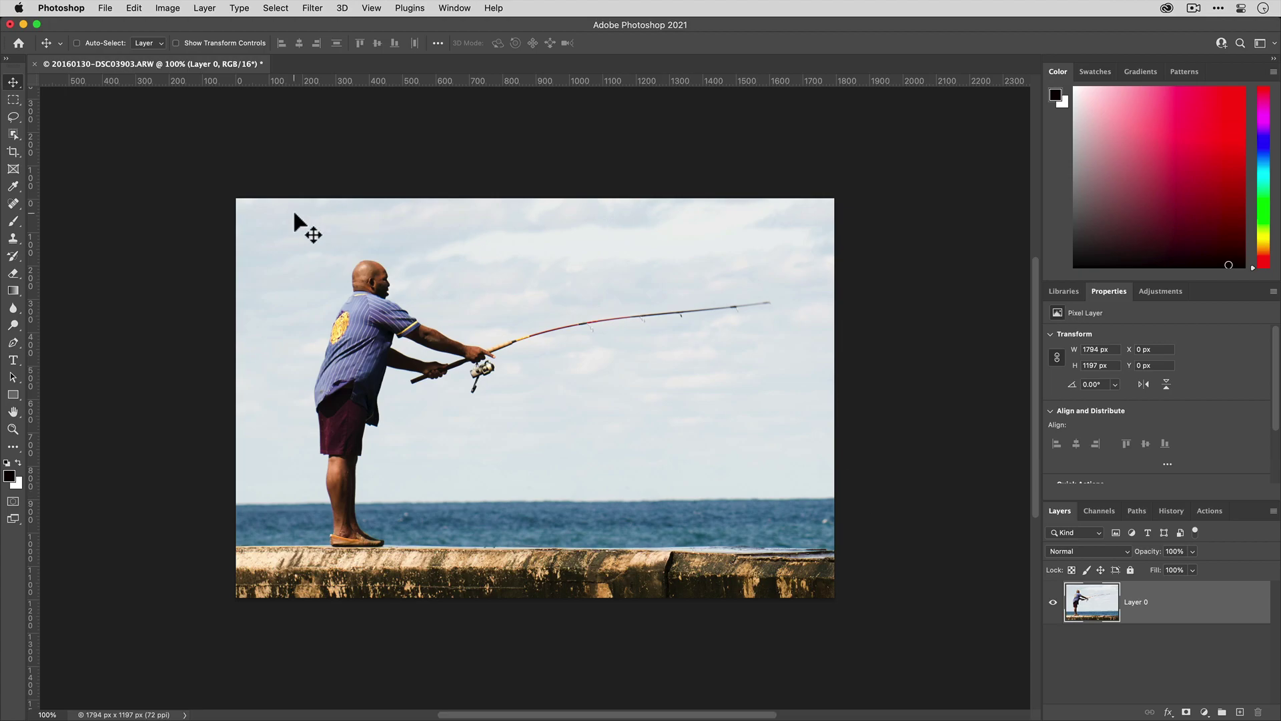
Look up the upscaled JPEG's dimensions in Lightroom and resize the Photoshop image to 10764 pixels wide with Automatic resampling.
{"action": "left_click", "coordinate": [173, 9]}
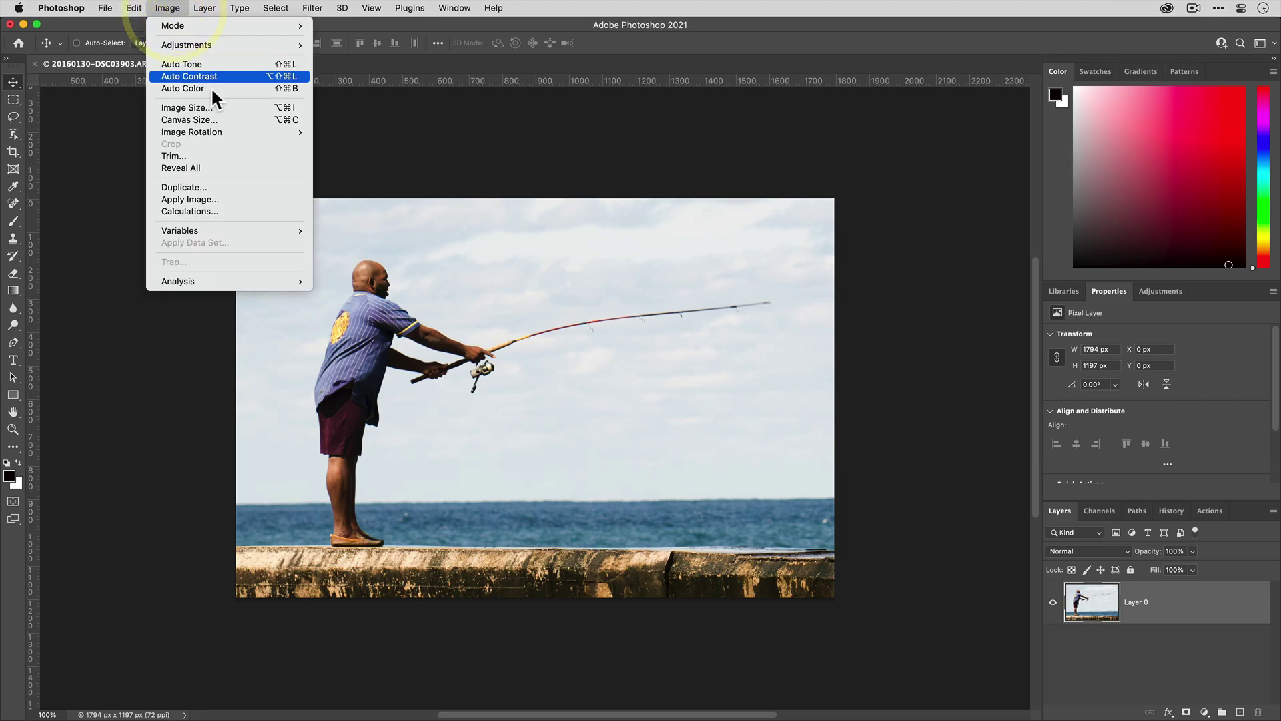
{"action": "left_click", "coordinate": [226, 108]}
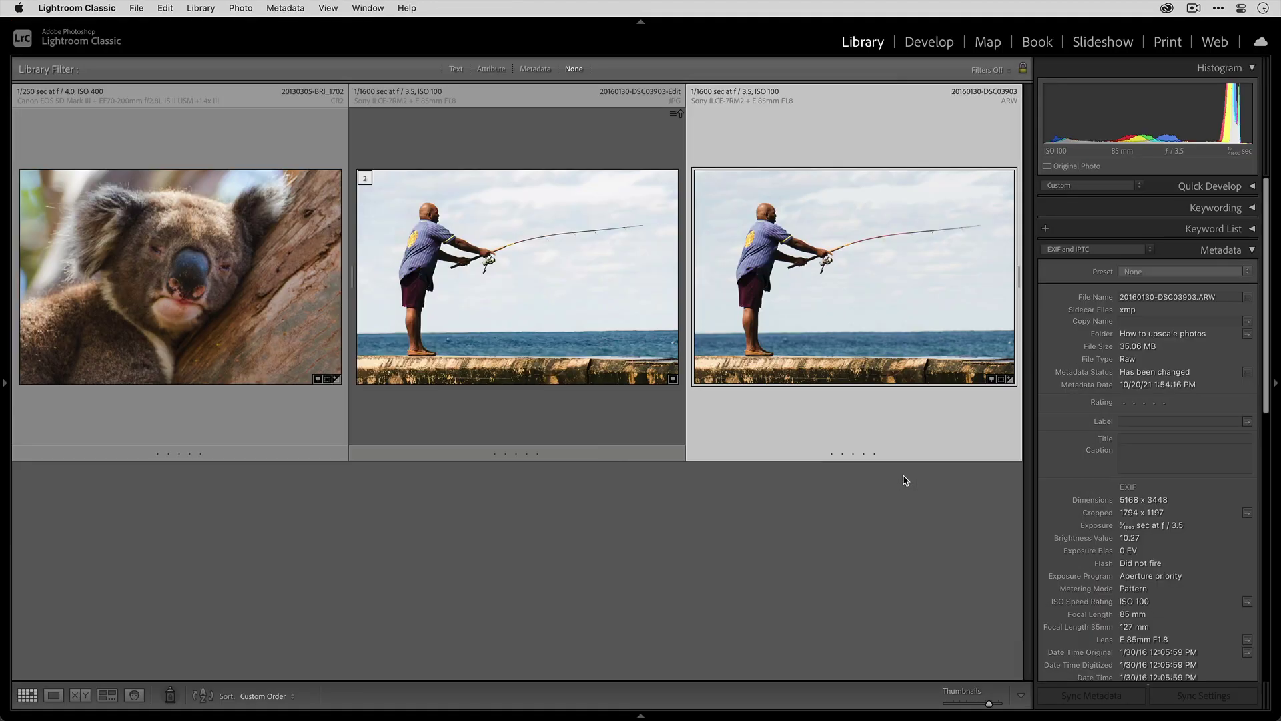
{"action": "left_click", "coordinate": [585, 324]}
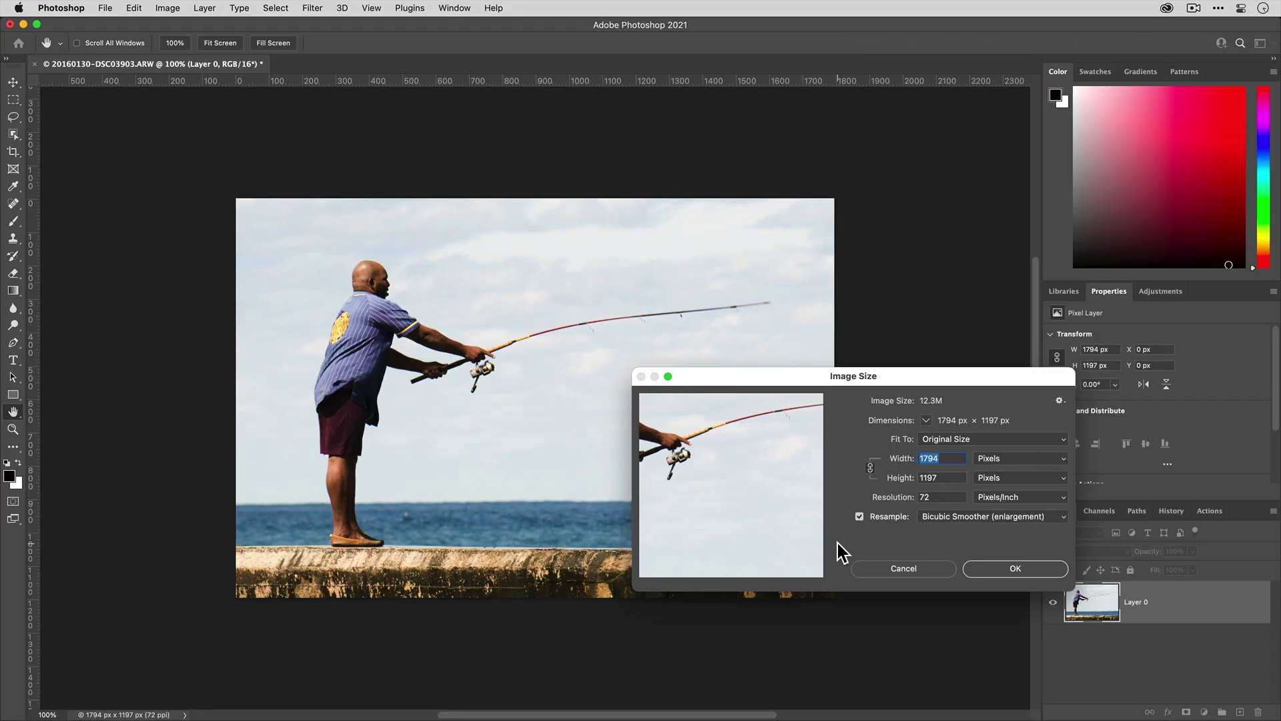
{"action": "type", "text": "10764"}
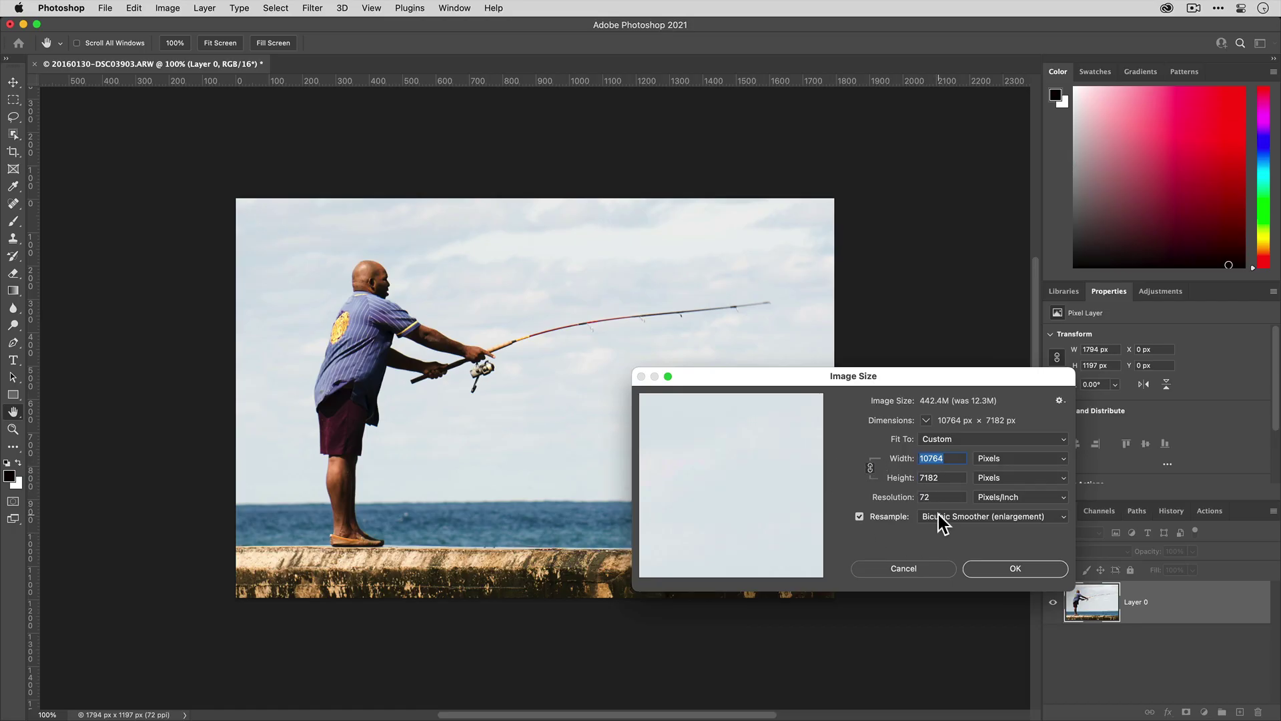
{"action": "left_click", "coordinate": [928, 520]}
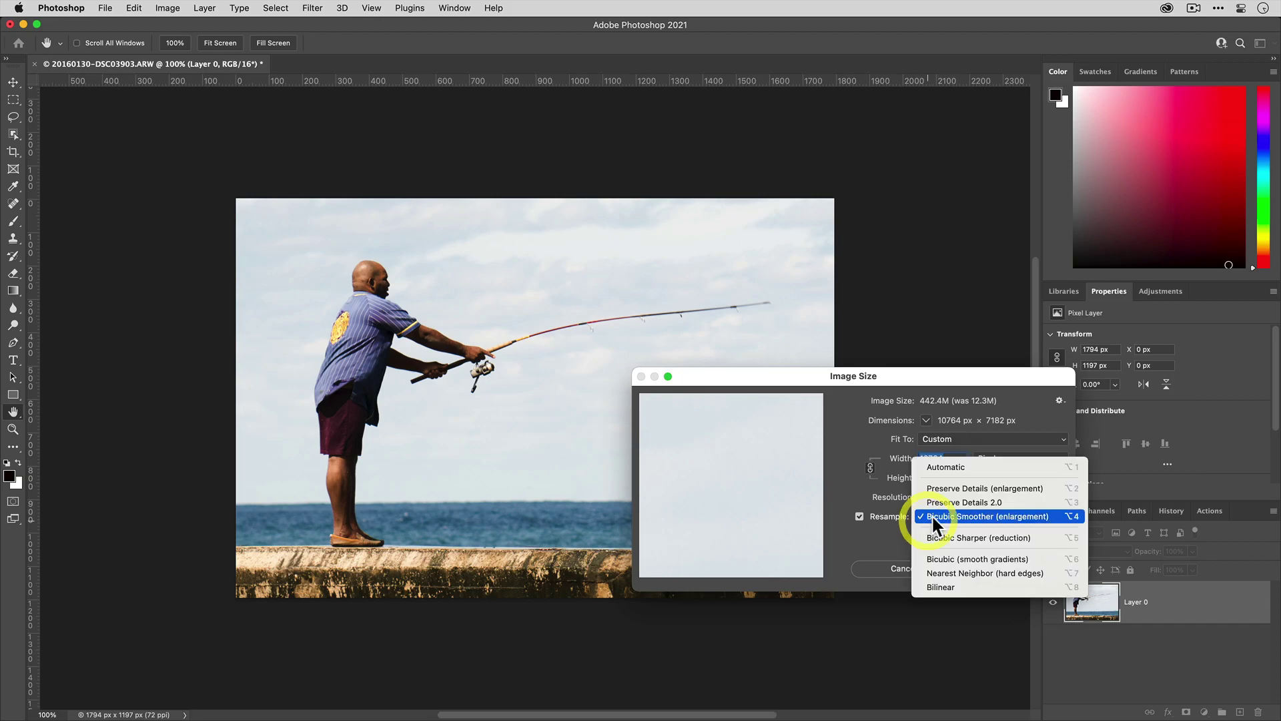
{"action": "left_click", "coordinate": [987, 475]}
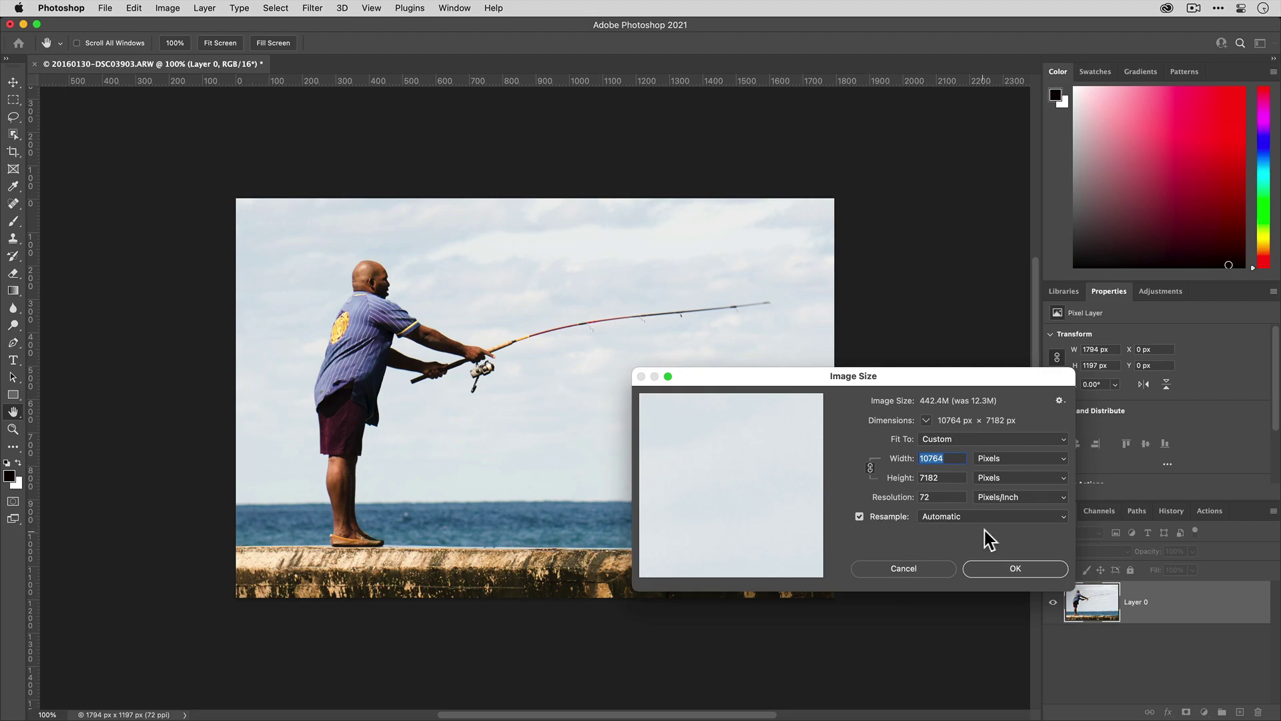
{"action": "left_click", "coordinate": [996, 570]}
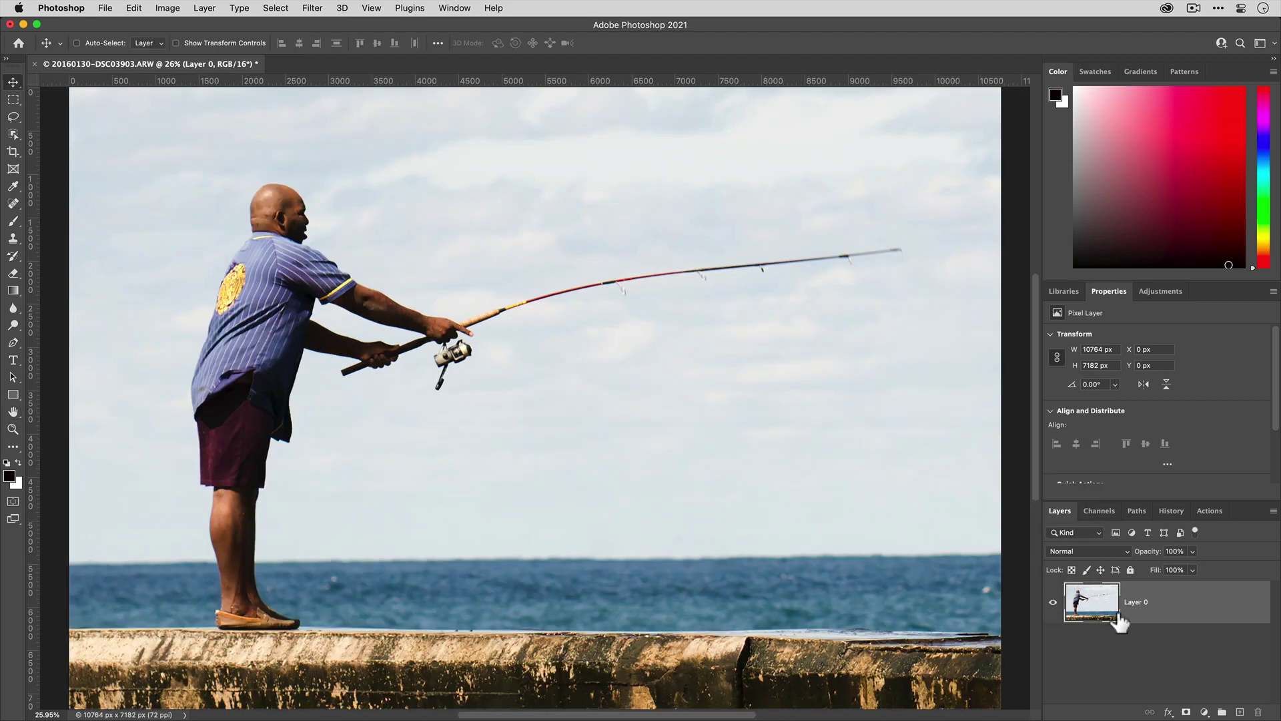
Rename the photo's layer as Adobe Photoshop Upscale.
{"action": "double_click", "coordinate": [1140, 602]}
{"action": "type", "text": "Adobe Photoshop Upscale"}
{"action": "key", "text": "Return"}
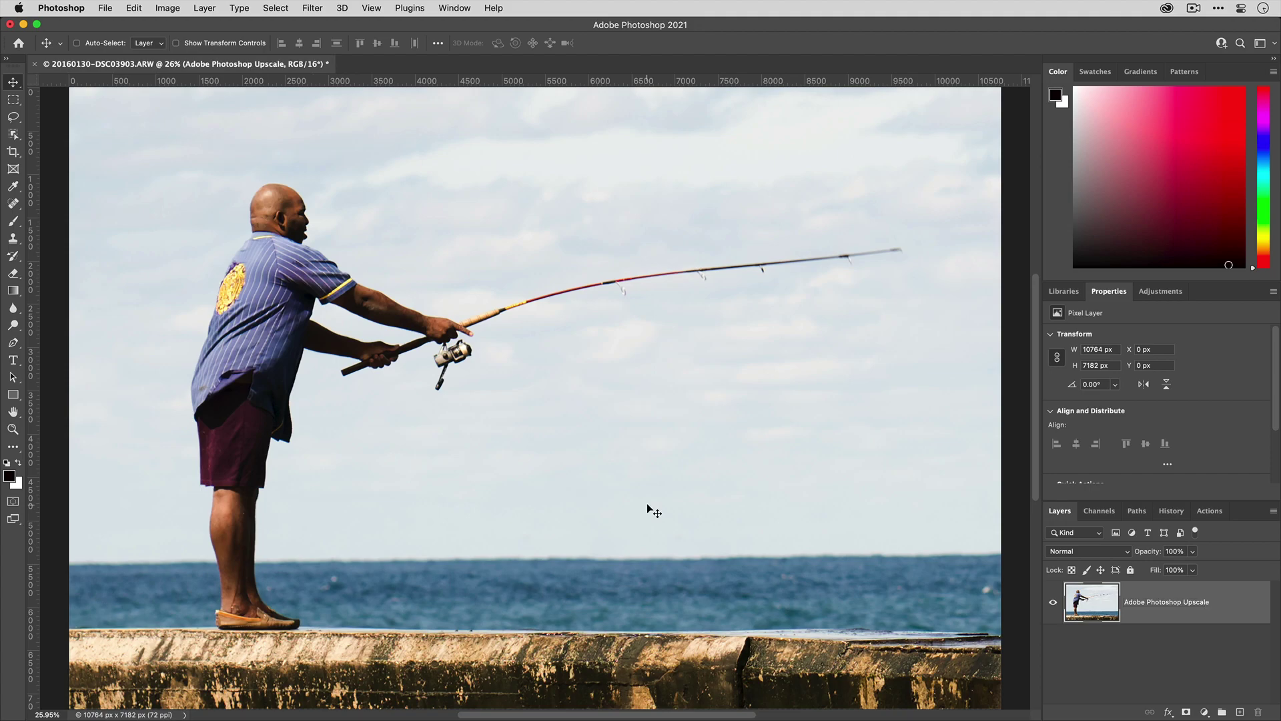
Switch to Lightroom Classic and open the upscaled JPEG, 20160130-DSC03903-Edit.jpg, in Adobe Photoshop 2021.
{"action": "key", "text": "super+Tab"}
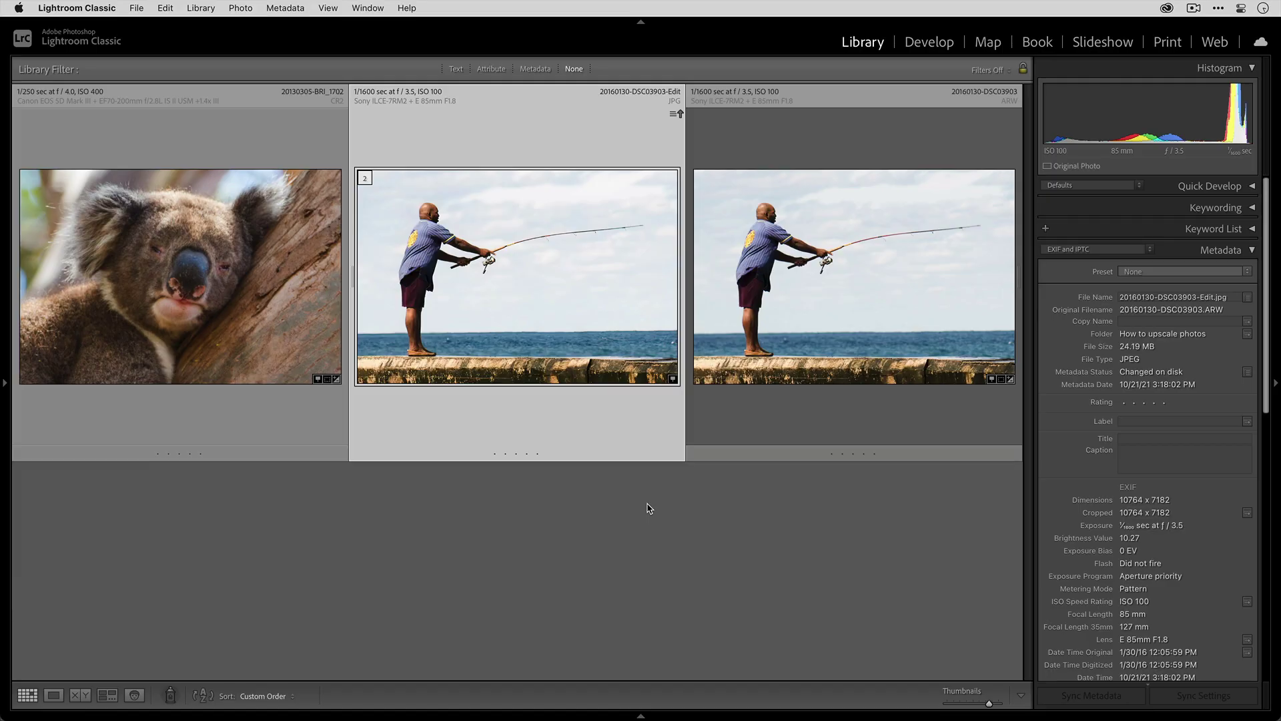
{"action": "left_click", "coordinate": [623, 510]}
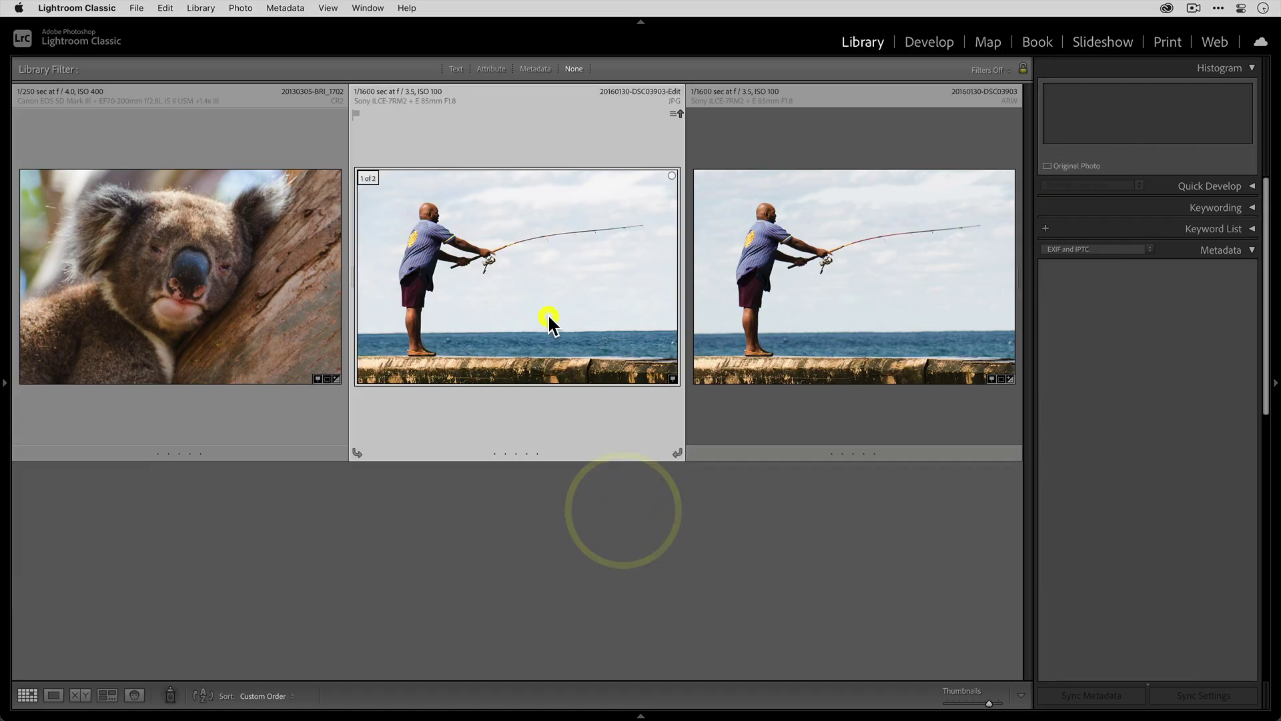
{"action": "right_click", "coordinate": [547, 313]}
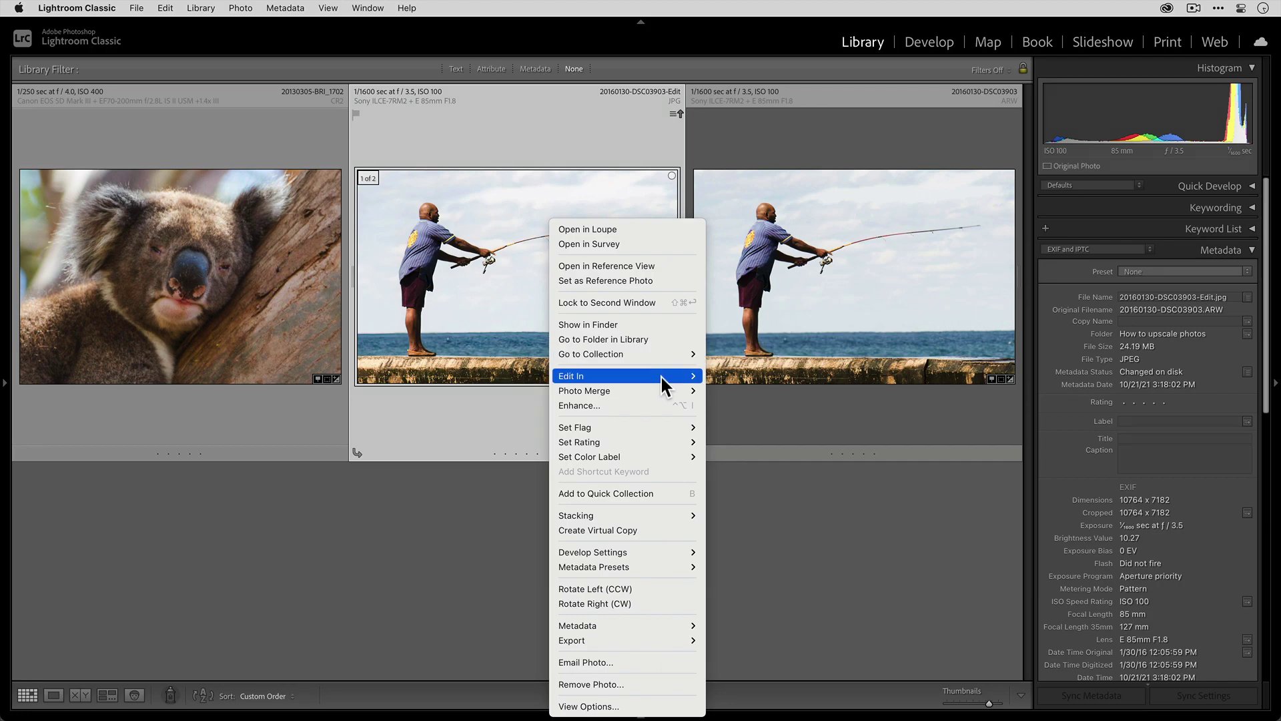
{"action": "mouse_move", "coordinate": [692, 379]}
{"action": "left_click", "coordinate": [747, 377]}
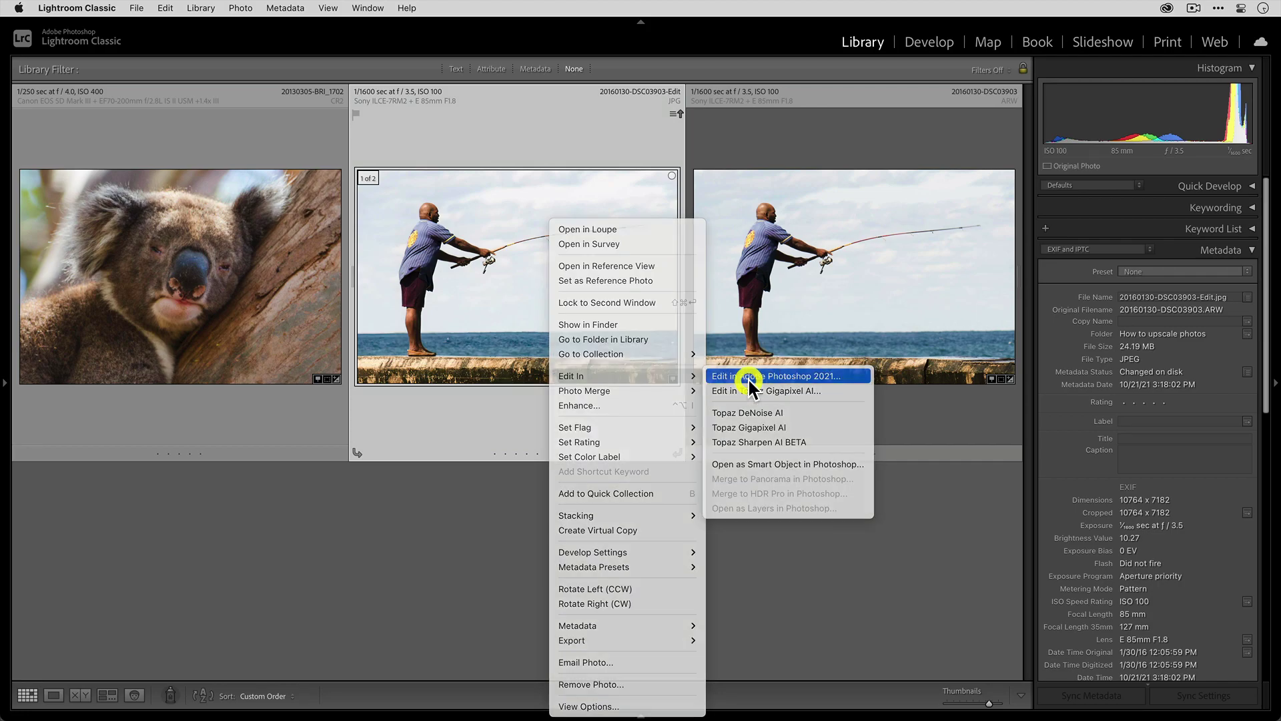
{"action": "left_click", "coordinate": [730, 331]}
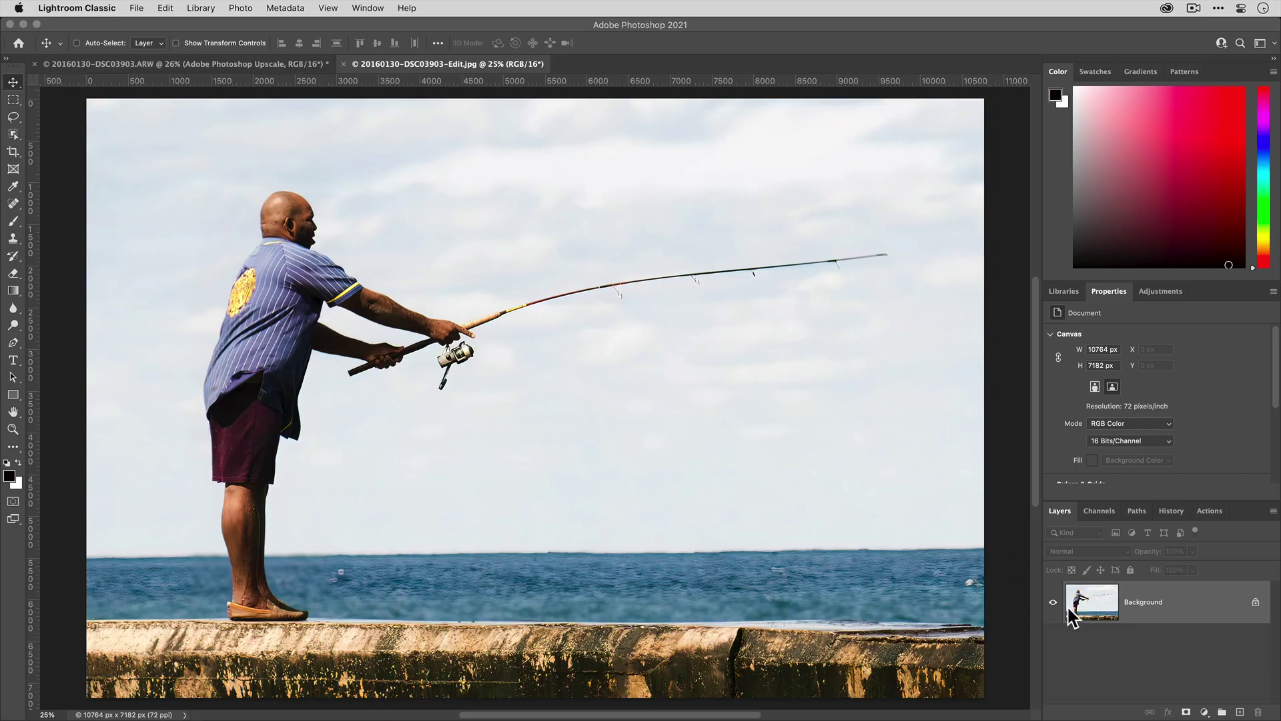
Duplicate the upscaled JPEG's Background layer into the 20160130-DSC03903.ARW document and bring that document to the front.
{"action": "right_click", "coordinate": [1190, 607]}
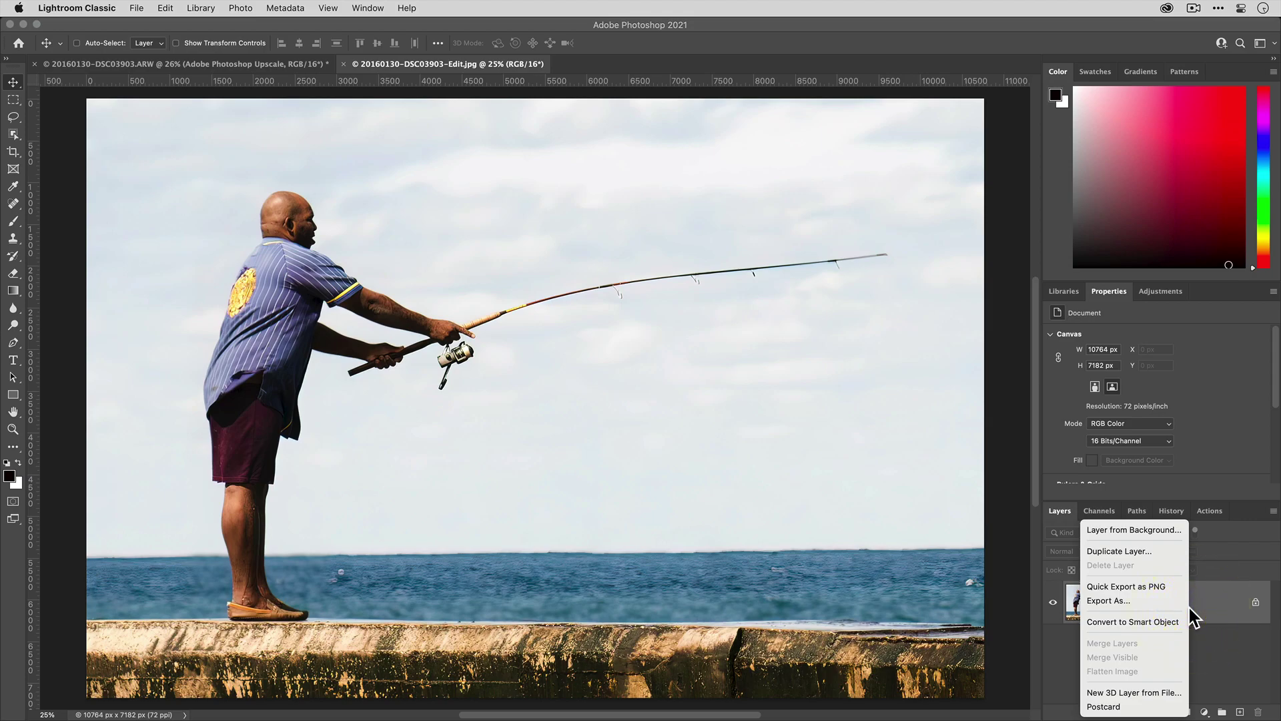
{"action": "left_click", "coordinate": [1151, 551]}
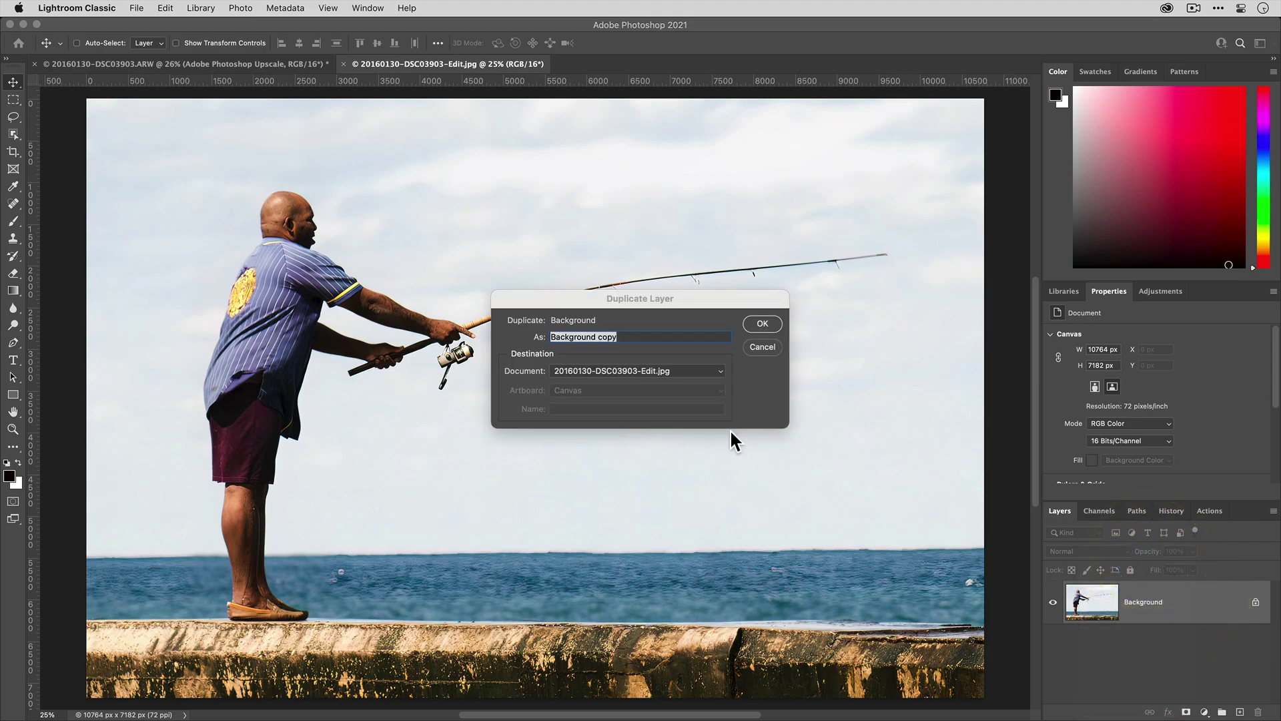
{"action": "left_click", "coordinate": [706, 371]}
{"action": "left_click", "coordinate": [700, 357]}
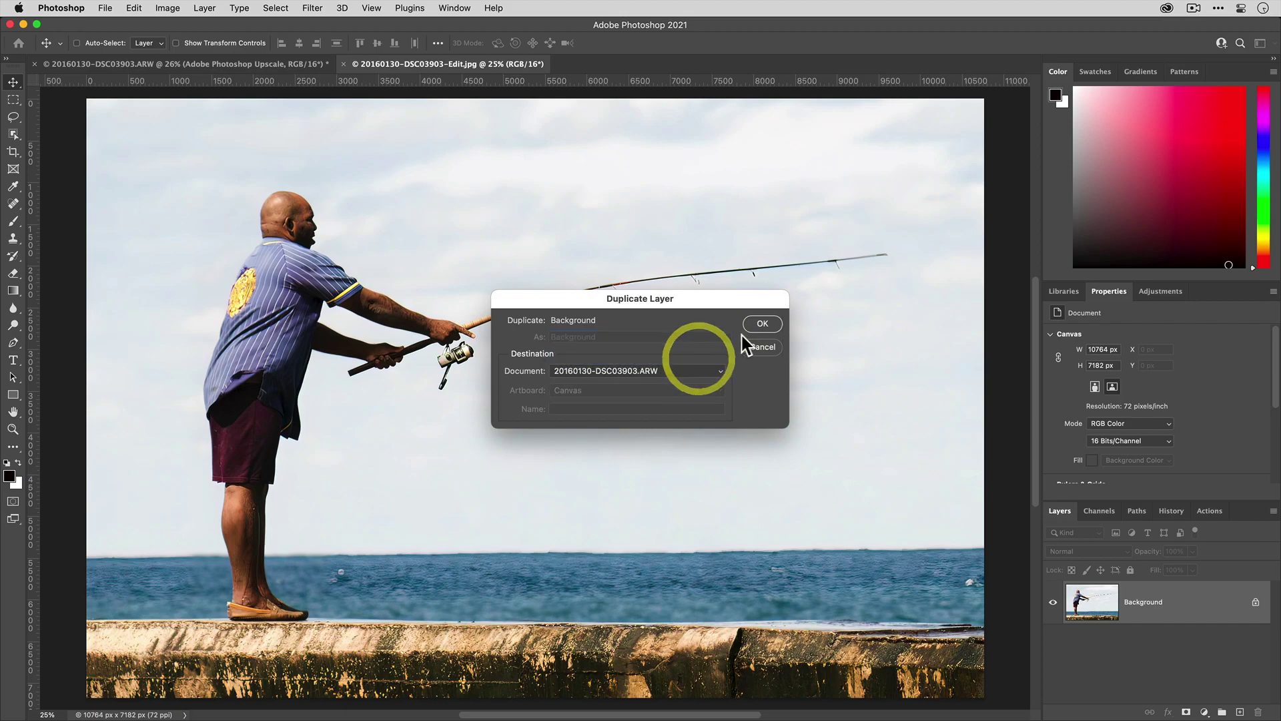
{"action": "left_click", "coordinate": [762, 322]}
{"action": "left_click", "coordinate": [215, 63]}
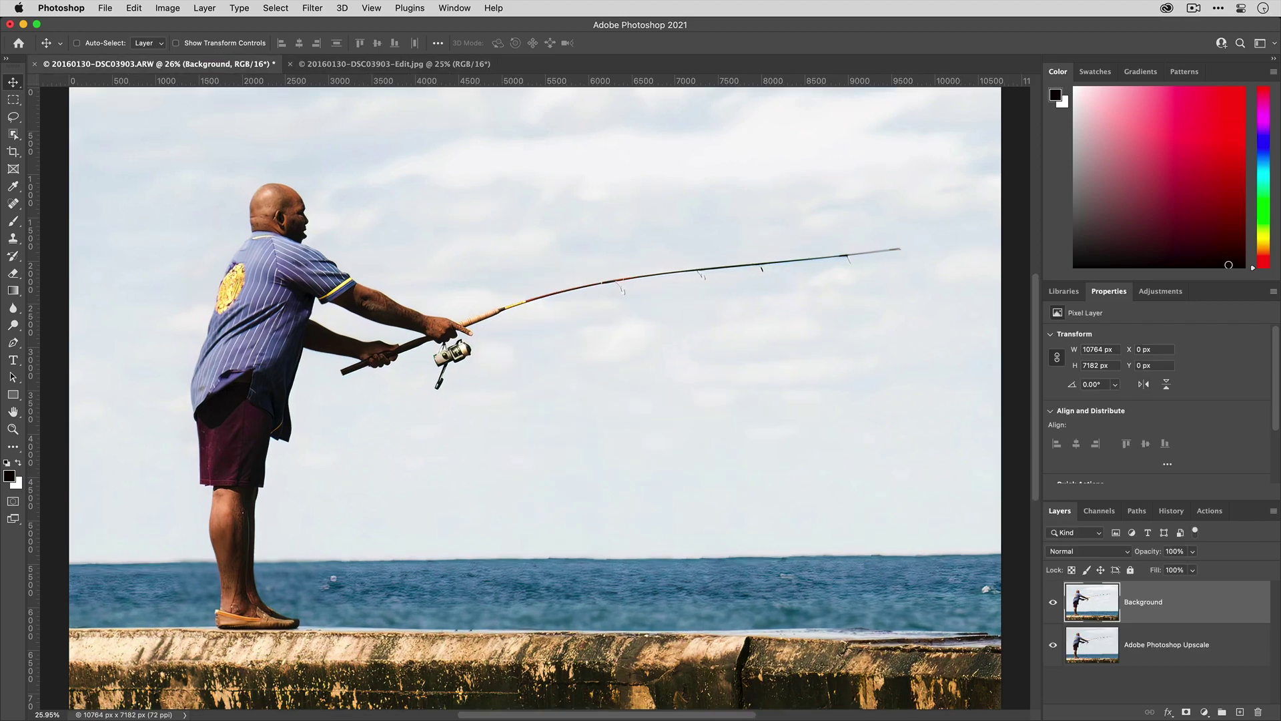
Rename the fisherman document's Background layer as Gigapixel AI Upscale.
{"action": "double_click", "coordinate": [1145, 603]}
{"action": "type", "text": "Gigapixel AI Upscale"}
{"action": "left_click", "coordinate": [1199, 625]}
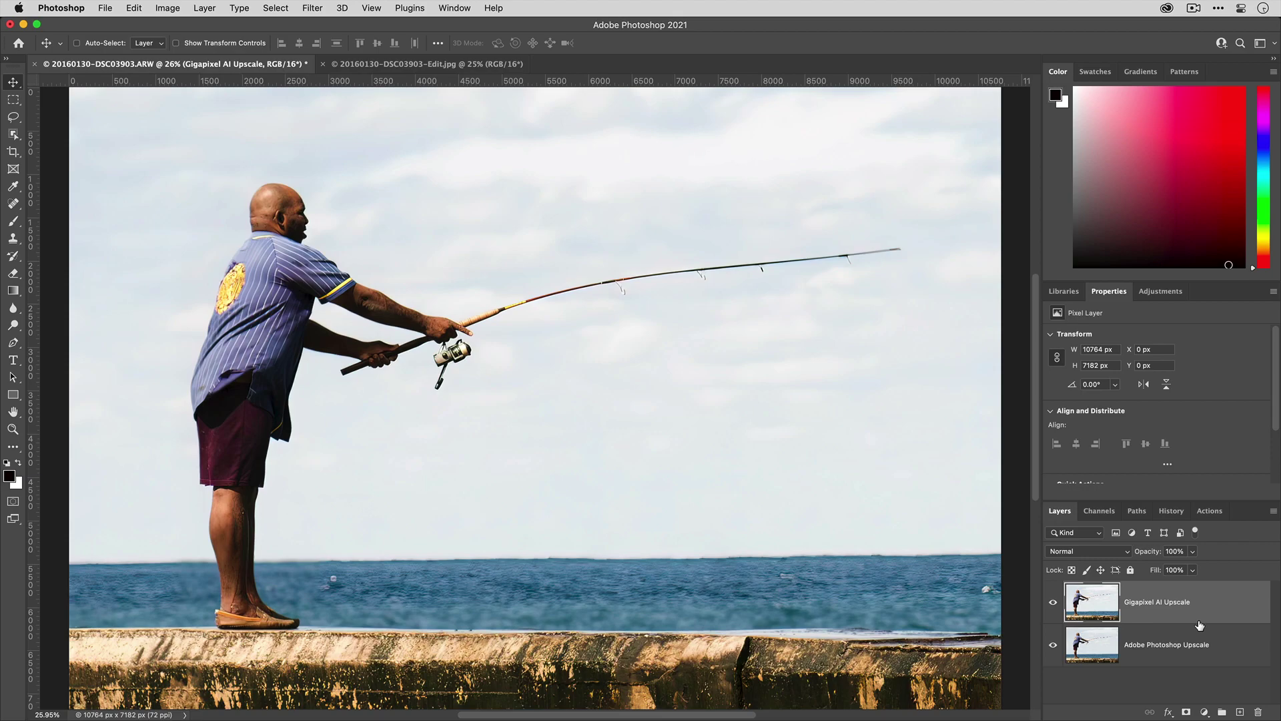
Toggle the Gigapixel AI Upscale layer's visibility repeatedly to compare both upscales, leaving that layer hidden.
{"action": "left_click", "coordinate": [1053, 602]}
{"action": "left_click", "coordinate": [1053, 602]}
{"action": "left_click", "coordinate": [1053, 601]}
{"action": "left_click", "coordinate": [1053, 602]}
{"action": "left_click", "coordinate": [1053, 602]}
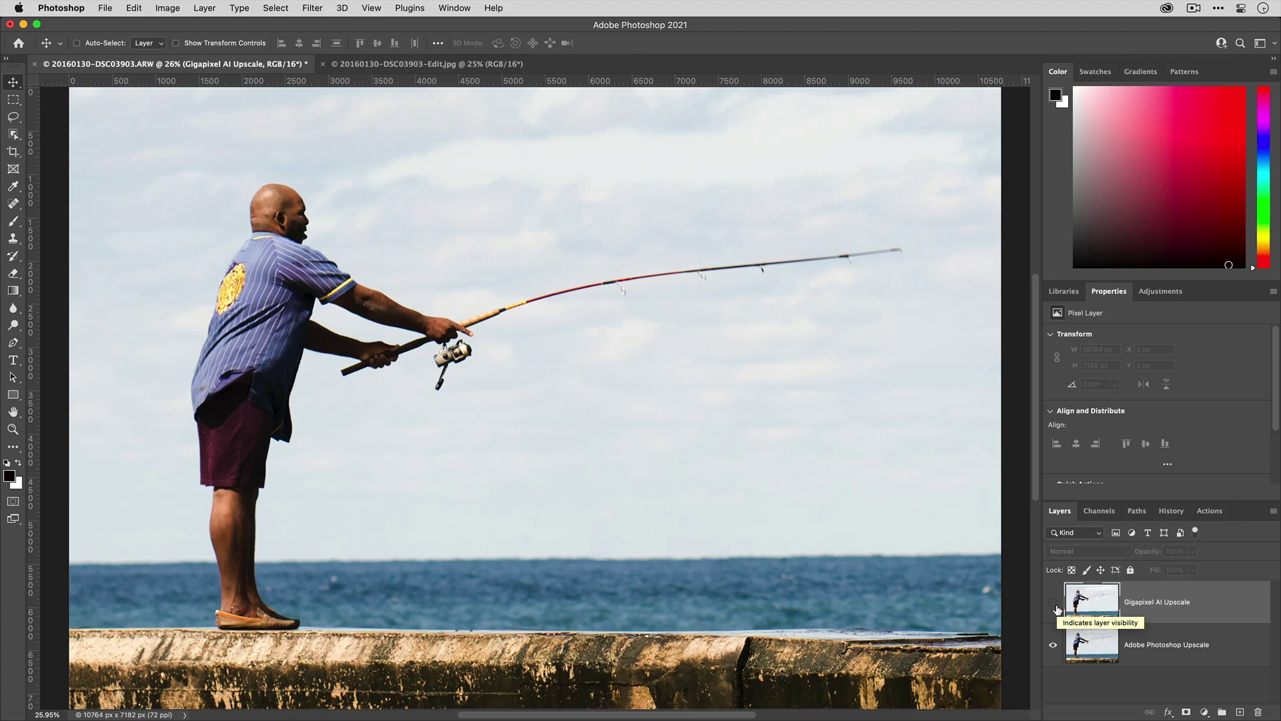
Move the Adobe Photoshop Upscale layer above the Gigapixel AI Upscale layer and inspect the fisherman's shirt and arms at 100%.
{"action": "left_click_drag", "start_coordinate": [1233, 663], "coordinate": [1225, 604]}
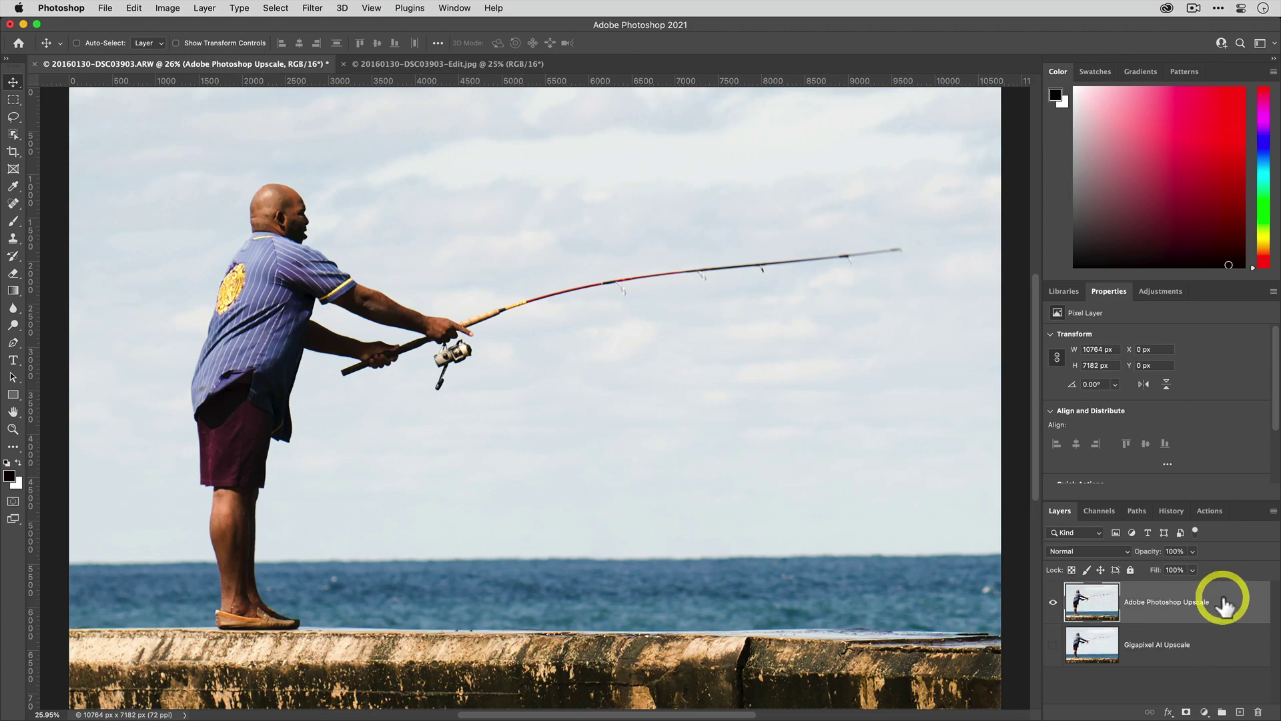
{"action": "key", "text": "super+equal"}
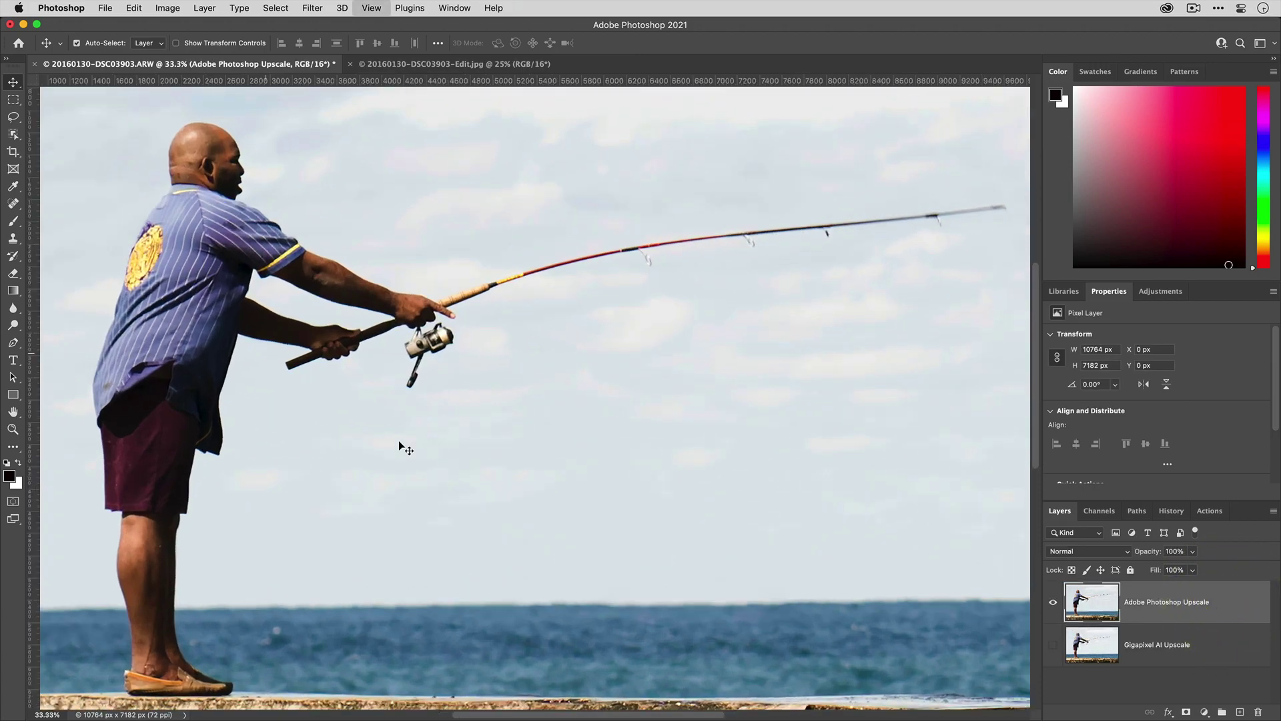
{"action": "key", "text": "super+equal"}
{"action": "key", "text": "super+equal"}
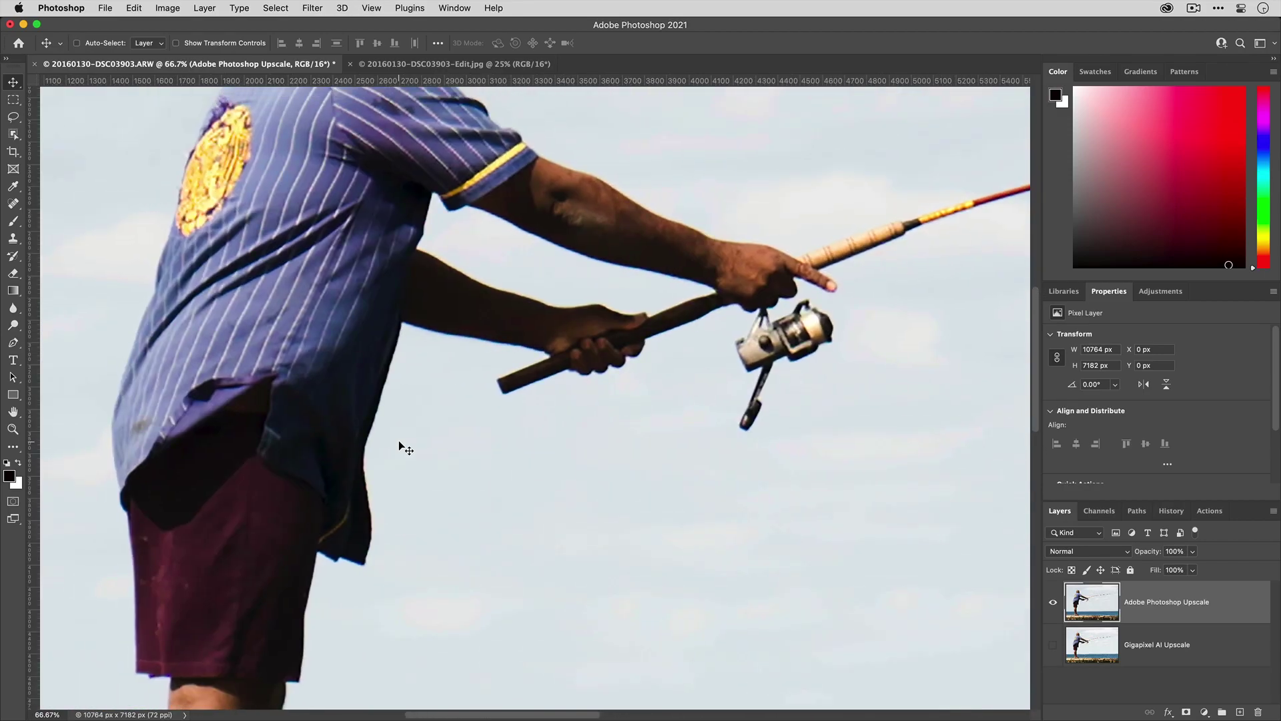
{"action": "scroll", "coordinate": [399, 442], "scroll_direction": "up", "scroll_amount": 5}
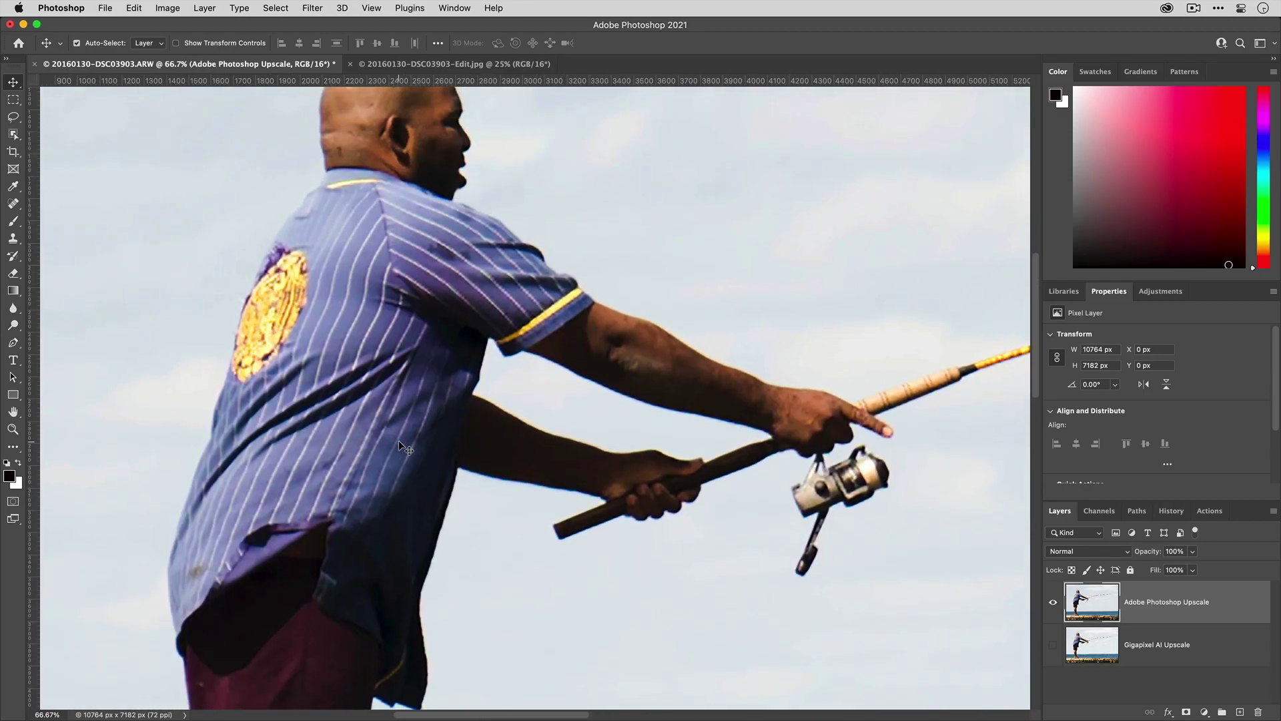
{"action": "key", "text": "super+equal"}
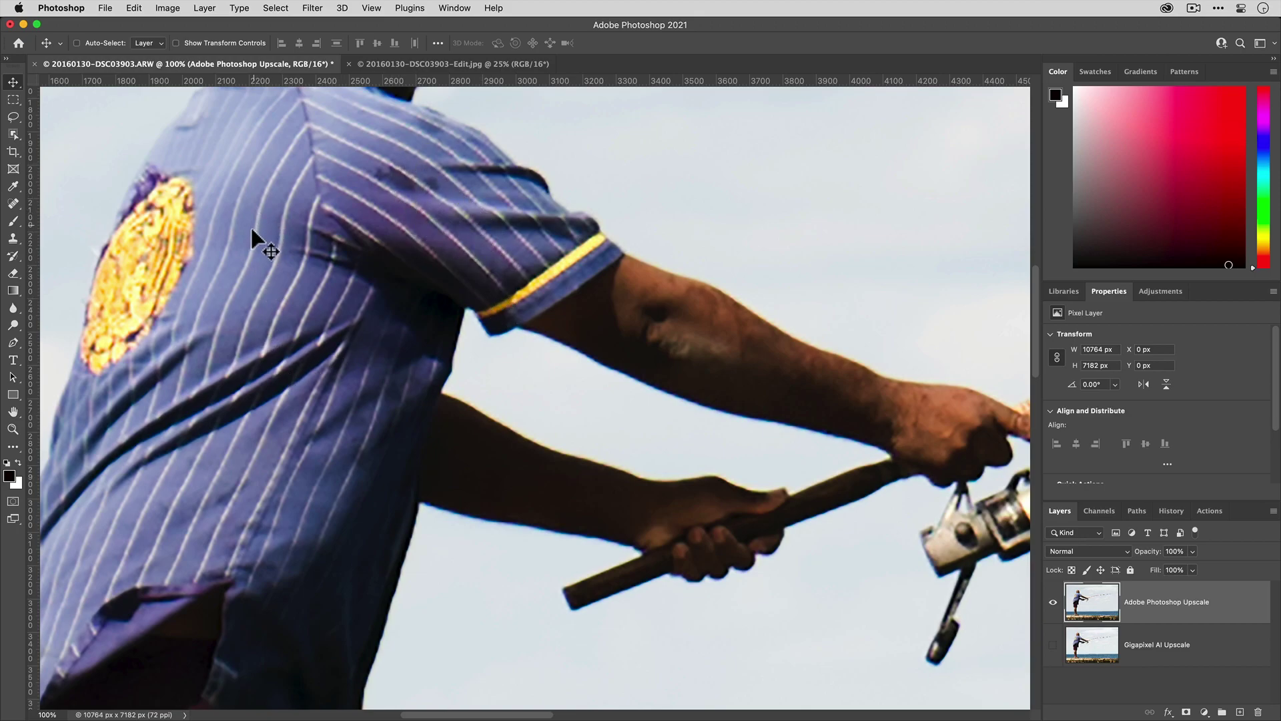
Show the Gigapixel AI Upscale layer and toggle the Adobe Photoshop Upscale layer to compare shirt and arm detail at 100%.
{"action": "left_click", "coordinate": [1053, 645]}
{"action": "left_click", "coordinate": [1054, 605]}
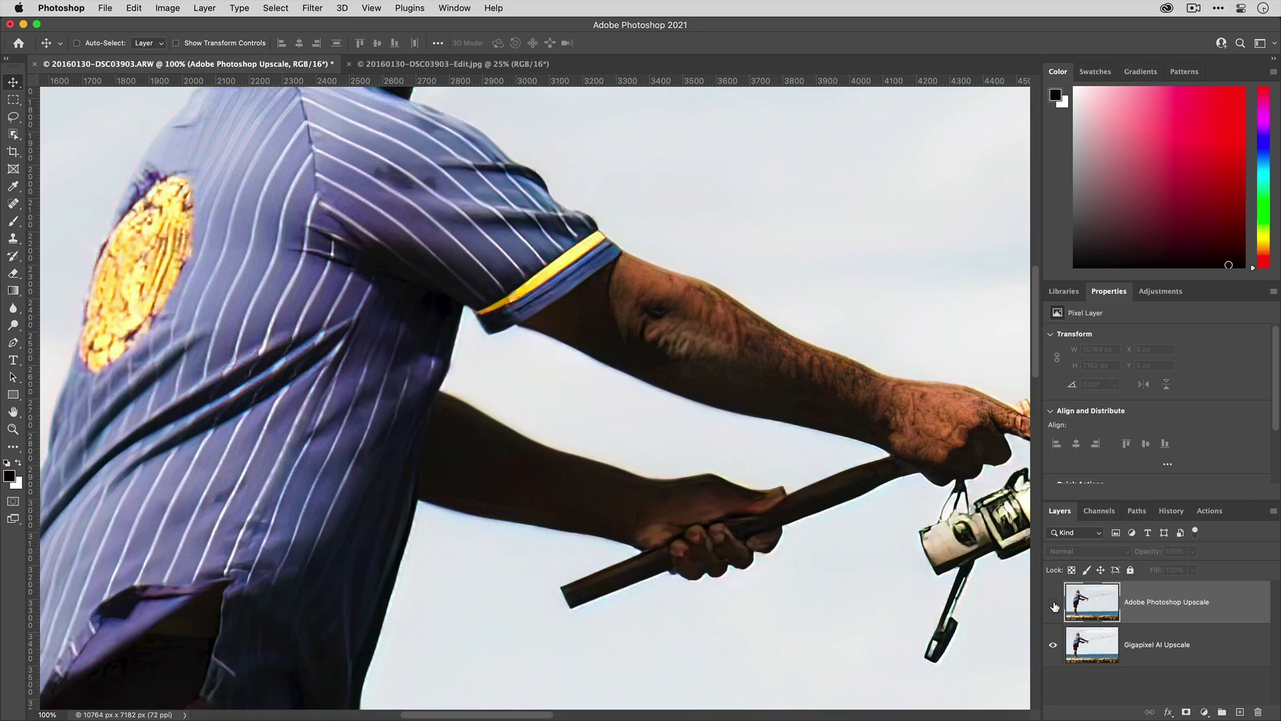
{"action": "left_click", "coordinate": [1055, 605]}
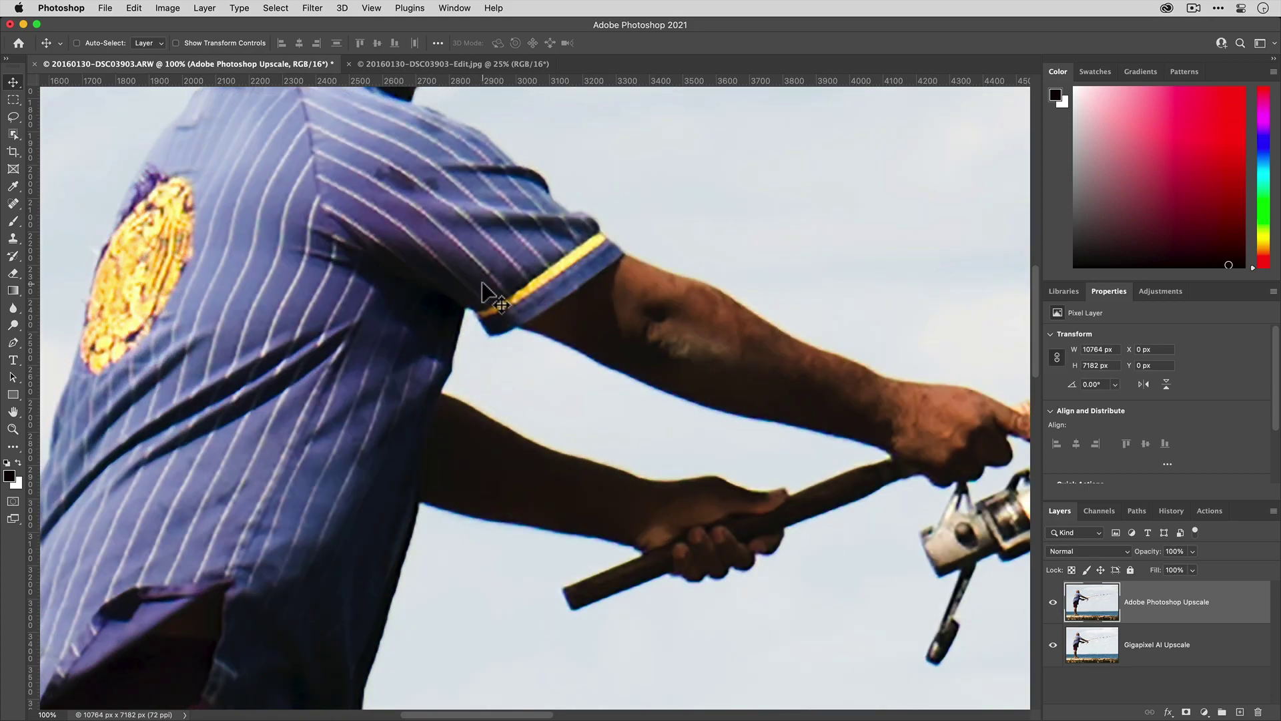
{"action": "left_click", "coordinate": [1054, 603]}
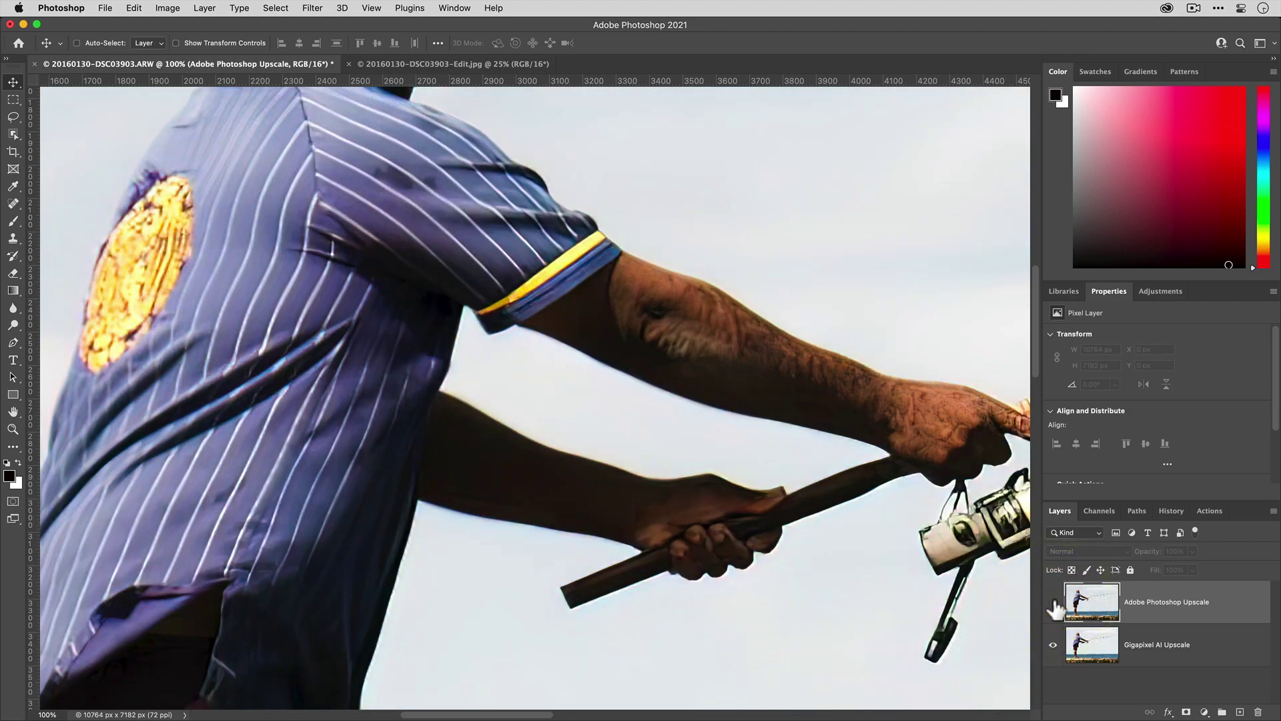
Fit the whole photo in view and toggle the Adobe Photoshop Upscale layer to compare both upscales at full view.
{"action": "key", "text": "super+0"}
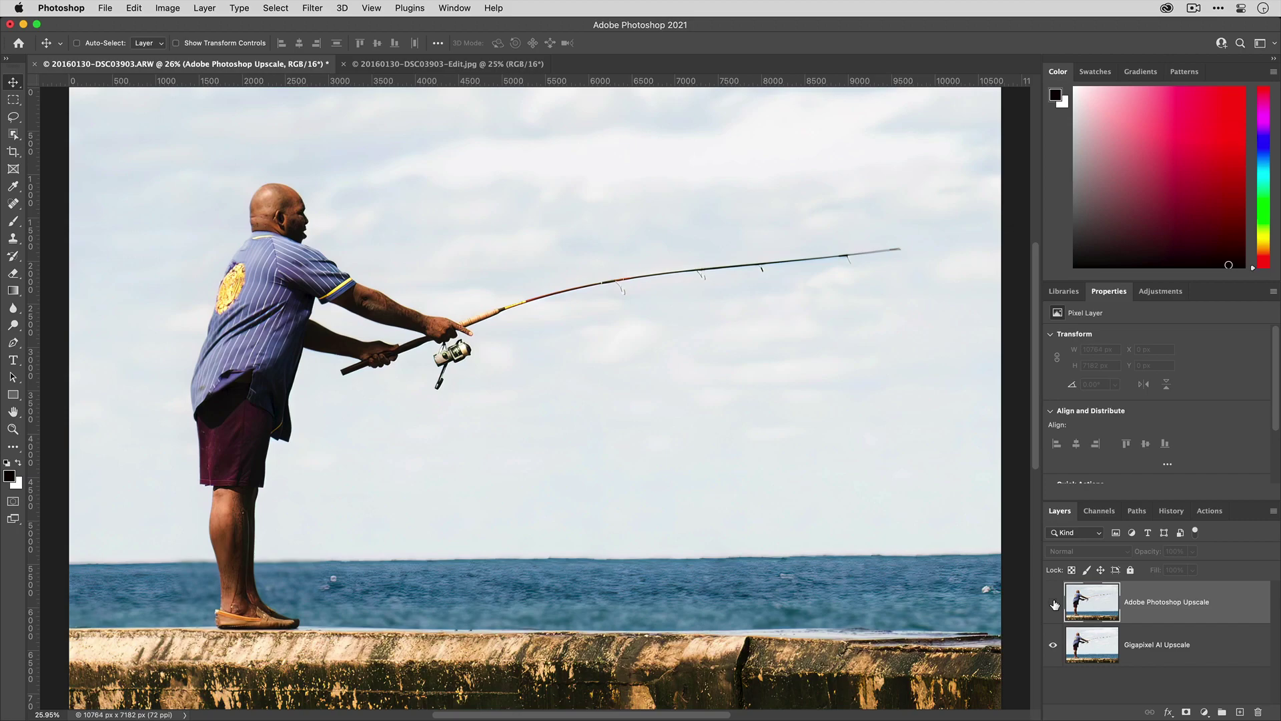
{"action": "left_click", "coordinate": [1054, 604]}
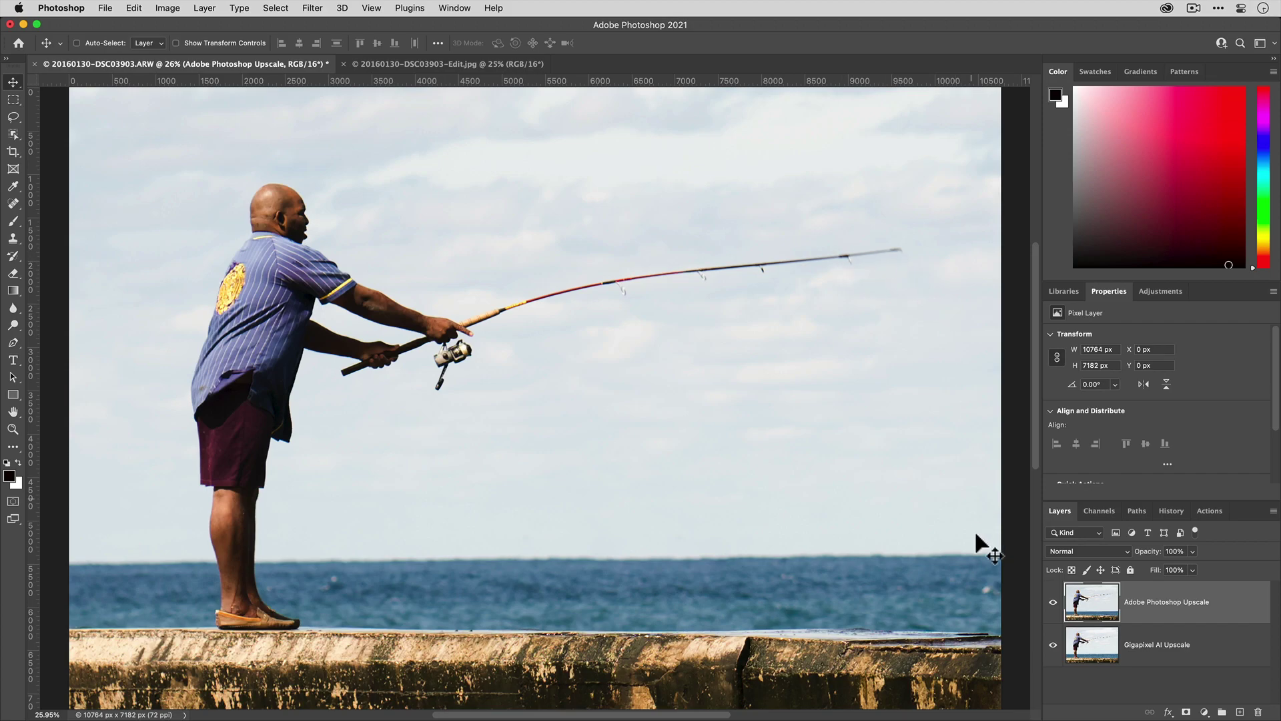
{"action": "left_click", "coordinate": [1054, 603]}
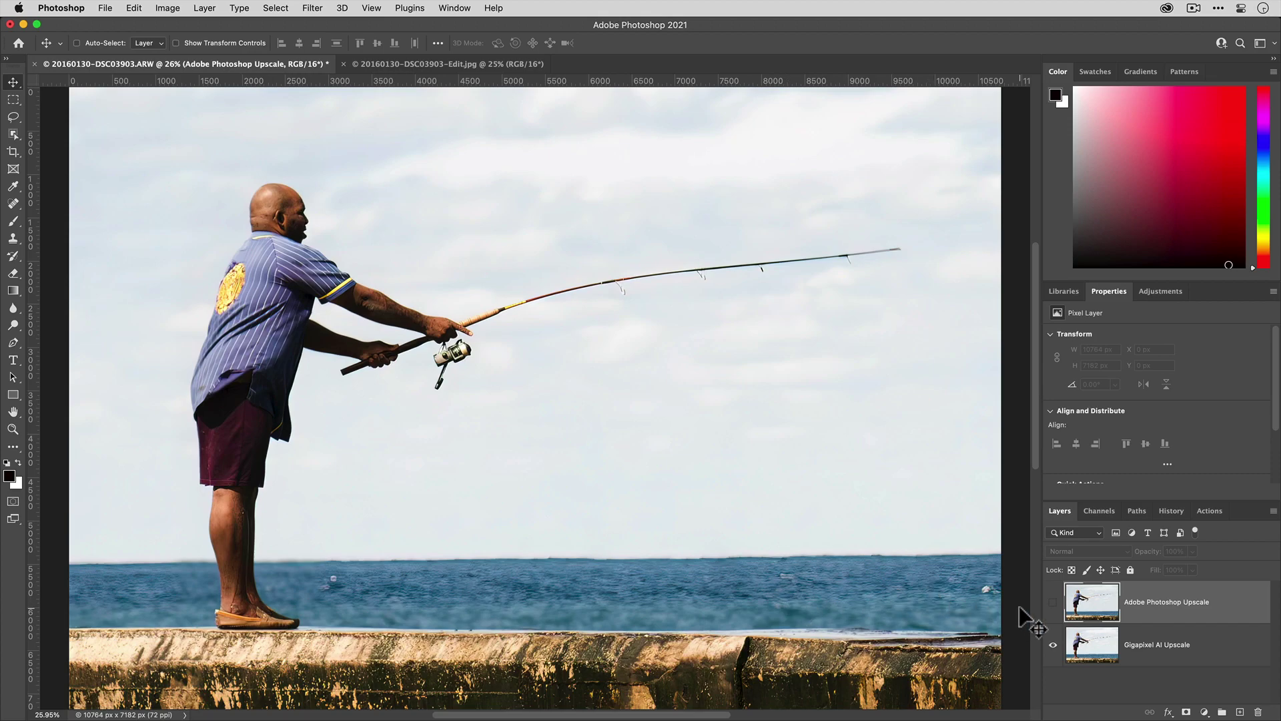
Show the Adobe Photoshop Upscale layer again, then place the Gigapixel AI Upscale layer above it with a white layer mask.
{"action": "left_click", "coordinate": [1053, 602]}
{"action": "left_click_drag", "start_coordinate": [1230, 652], "coordinate": [1220, 594]}
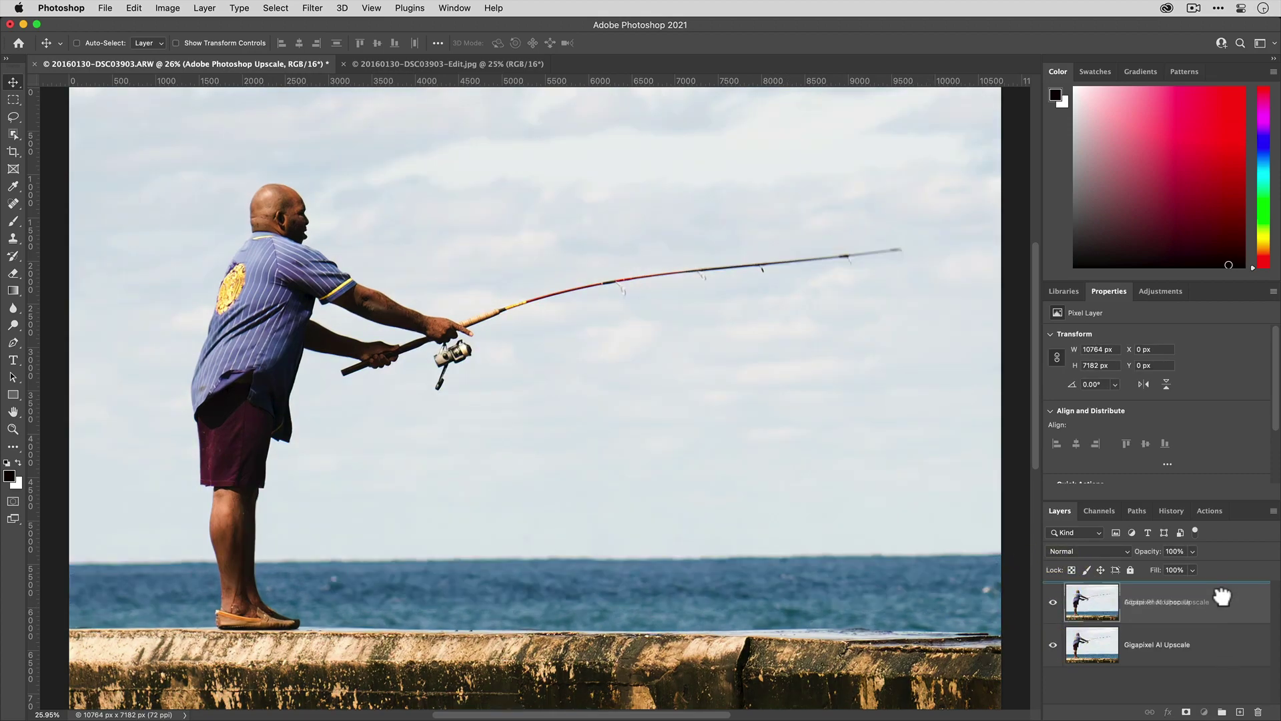
{"action": "left_click", "coordinate": [1186, 711]}
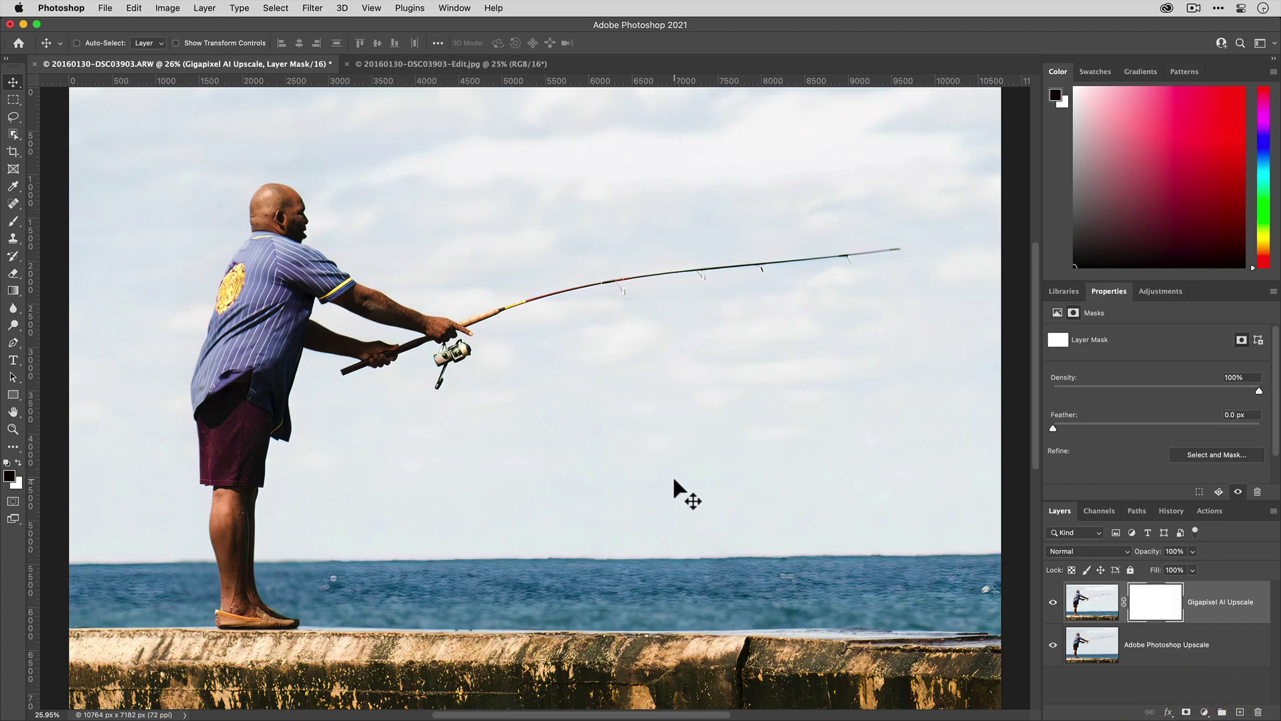
Paint black over the sea on the Gigapixel AI Upscale layer's mask with a 1000-pixel brush.
{"action": "key", "text": "b"}
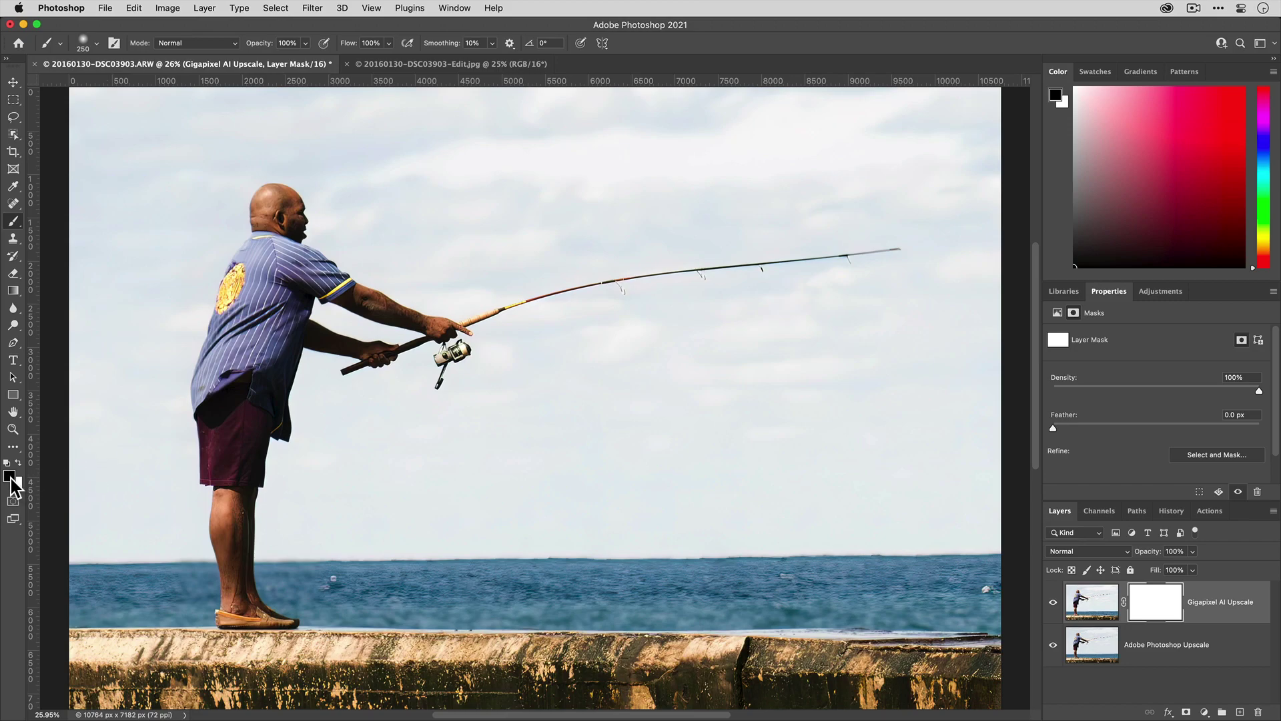
{"action": "key", "text": "bracketright"}
{"action": "key", "text": "bracketright"}
{"action": "key", "text": "bracketright"}
{"action": "key", "text": "bracketright"}
{"action": "key", "text": "bracketright"}
{"action": "key", "text": "bracketright"}
{"action": "key", "text": "bracketright"}
{"action": "key", "text": "bracketright"}
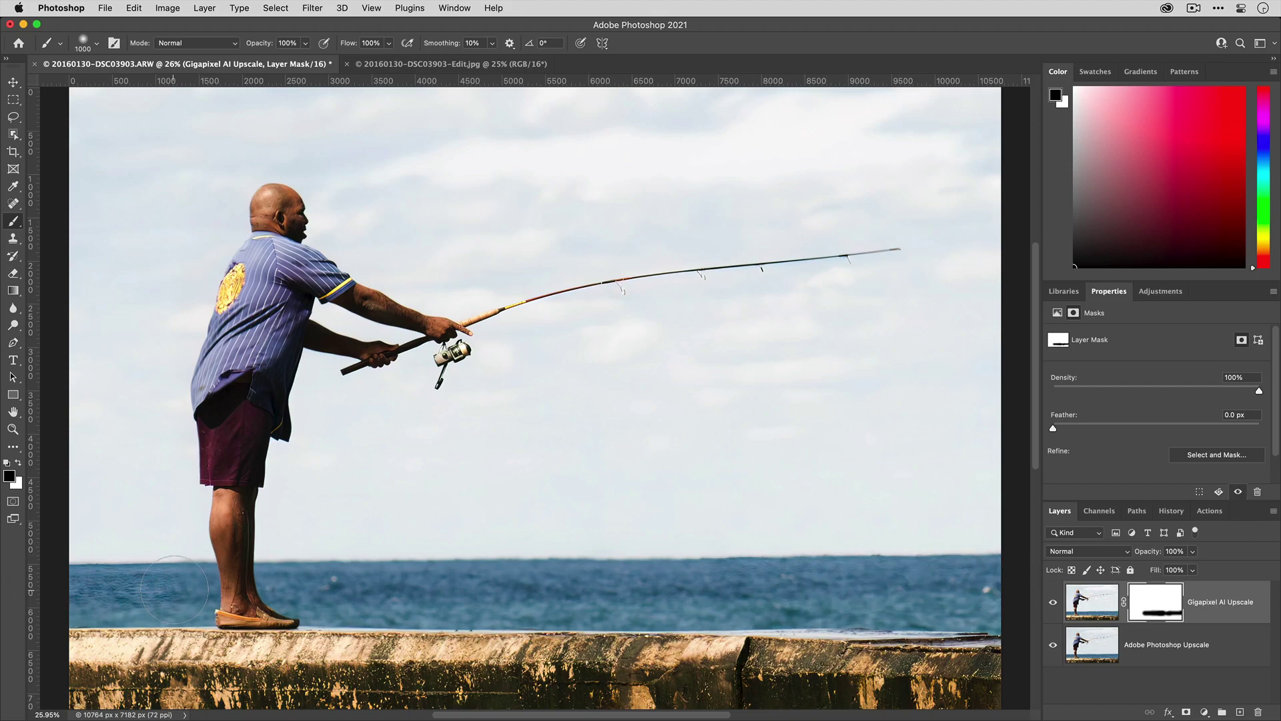
{"action": "left_click", "coordinate": [72, 594]}
Paint black over the fishing rod's tip on the Gigapixel AI Upscale layer's mask with a smaller brush.
{"action": "key", "text": "bracketleft"}
{"action": "key", "text": "bracketleft"}
{"action": "key", "text": "bracketleft"}
{"action": "key", "text": "bracketleft"}
{"action": "key", "text": "bracketleft"}
{"action": "key", "text": "bracketleft"}
{"action": "key", "text": "bracketleft"}
{"action": "key", "text": "bracketleft"}
{"action": "key", "text": "bracketleft"}
{"action": "key", "text": "bracketleft"}
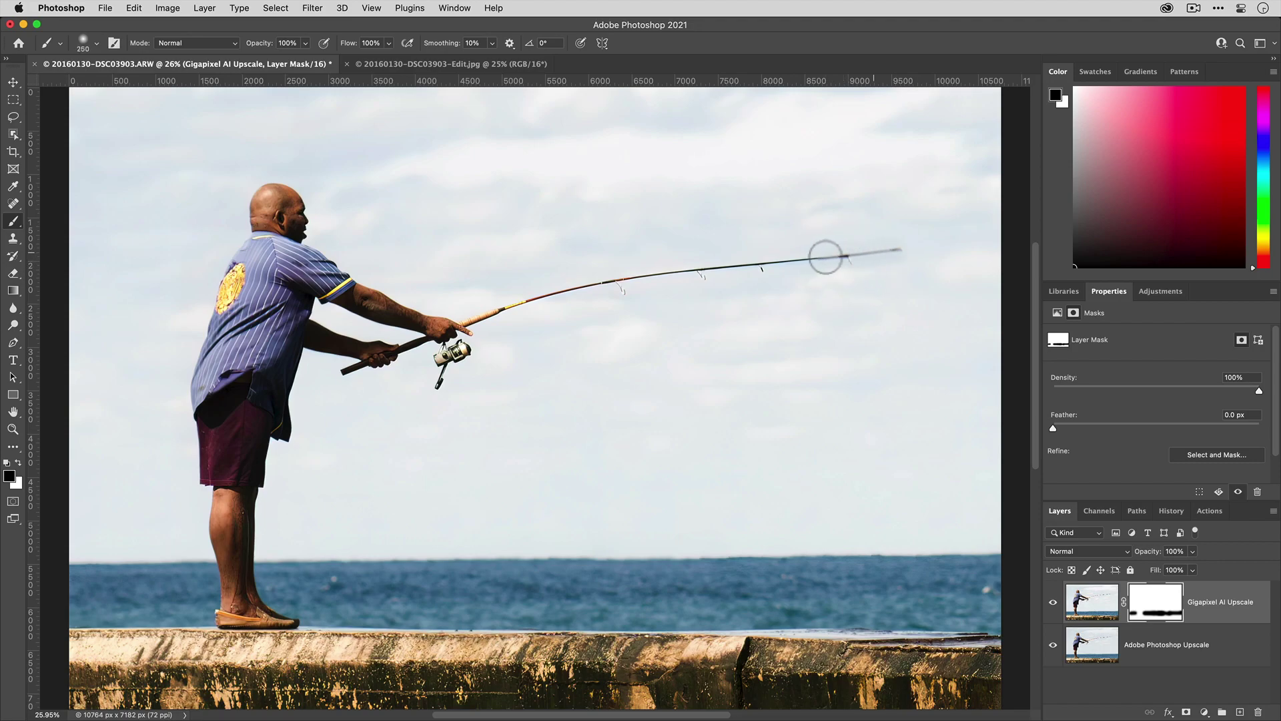
{"action": "left_click_drag", "start_coordinate": [809, 258], "coordinate": [908, 248]}
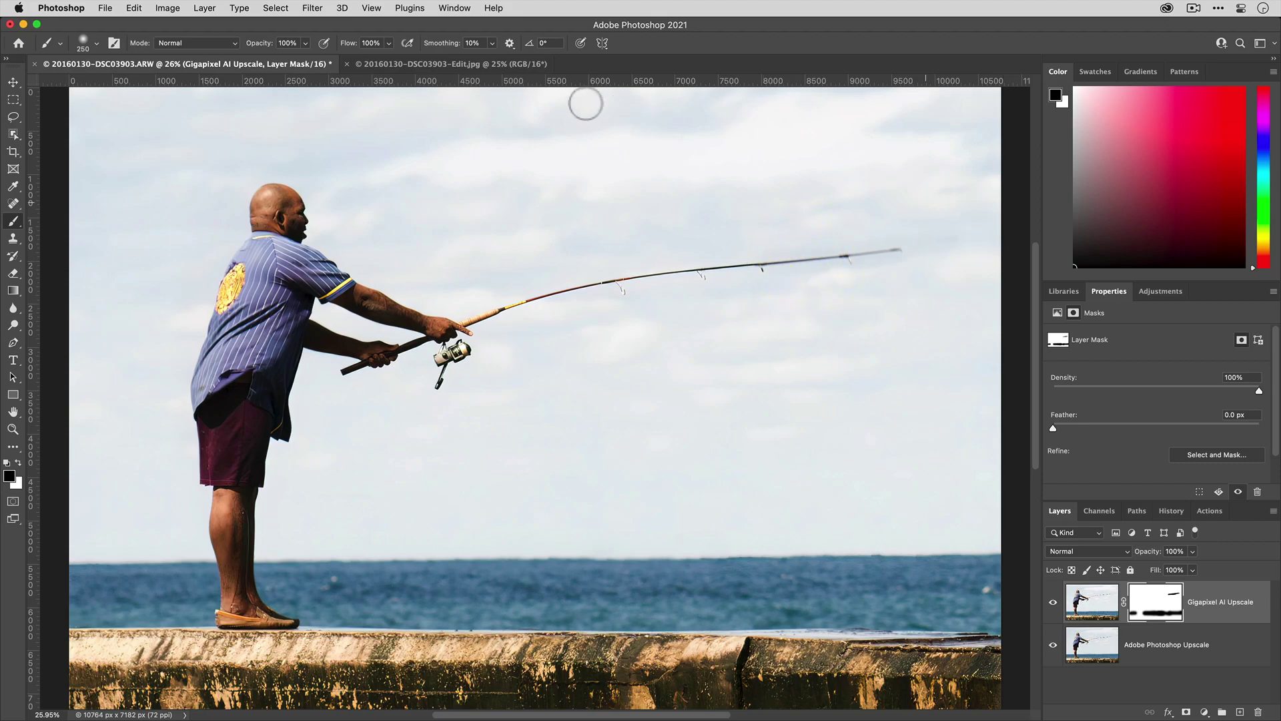
Close 20160130-DSC03903-Edit.jpg without saving its changes and save the layered fisherman document.
{"action": "left_click", "coordinate": [493, 64]}
{"action": "left_click", "coordinate": [347, 64]}
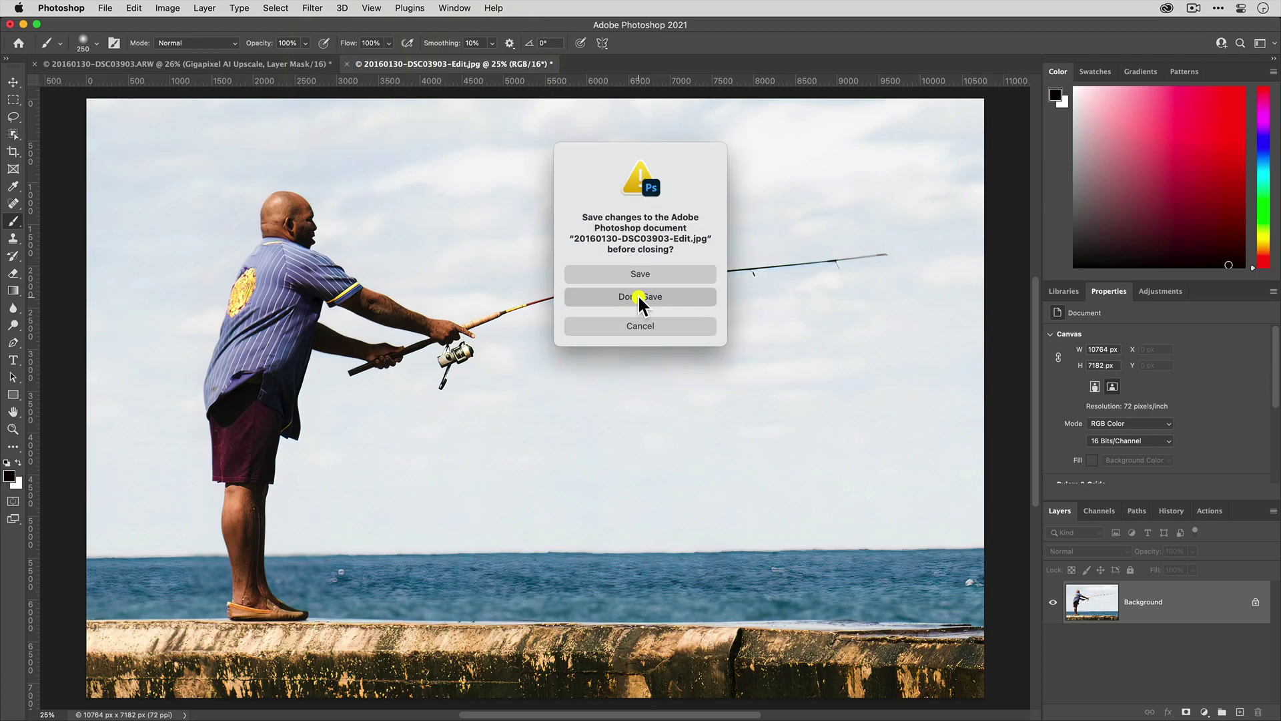
{"action": "left_click", "coordinate": [638, 295]}
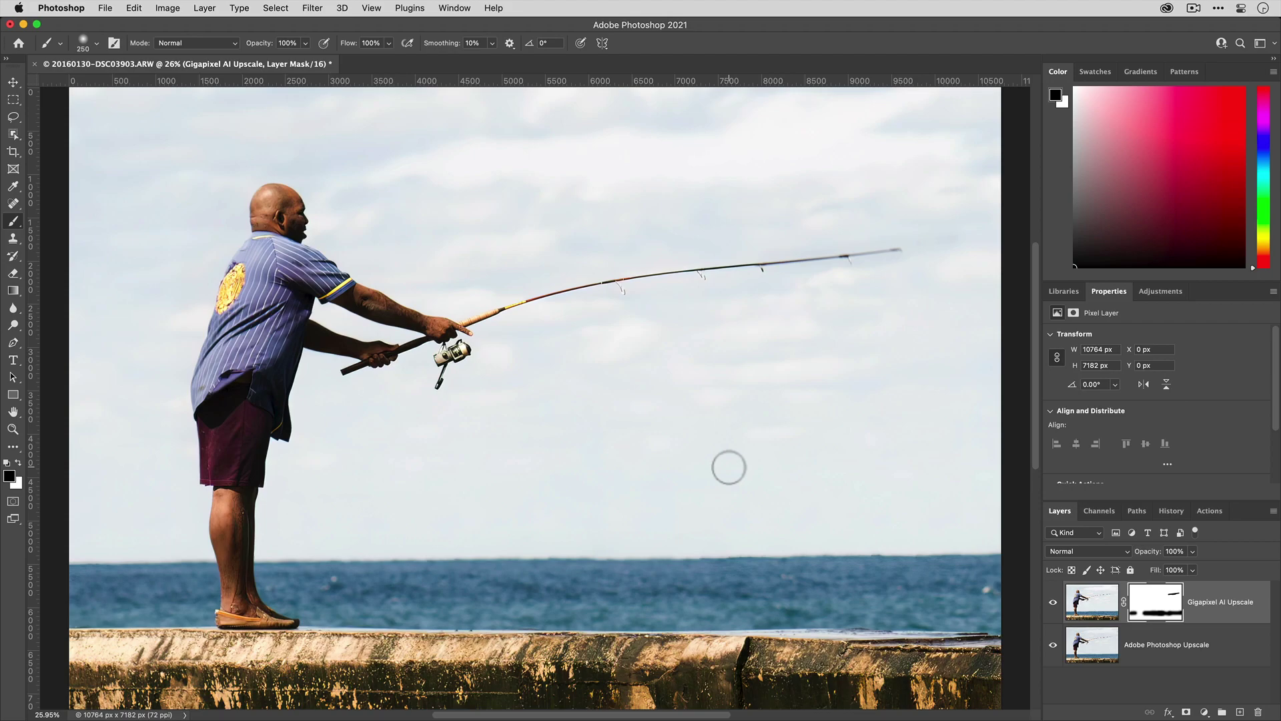
{"action": "left_click", "coordinate": [107, 8]}
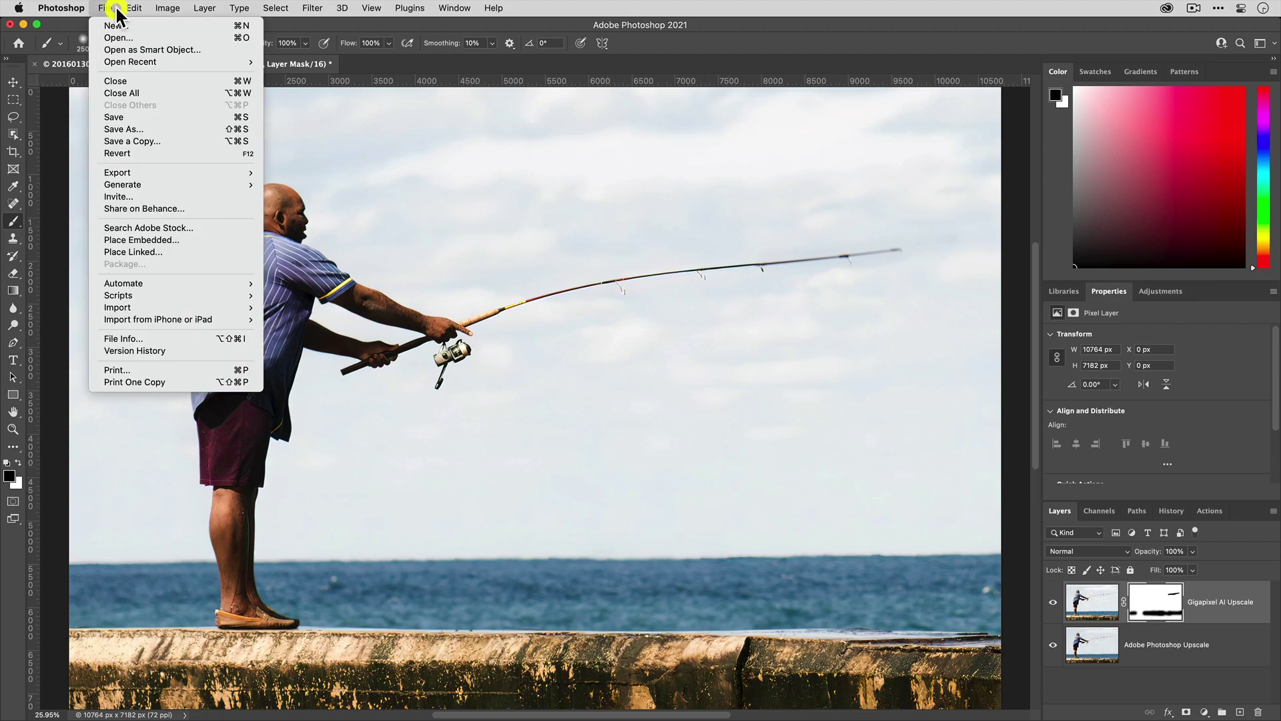
{"action": "left_click", "coordinate": [143, 115]}
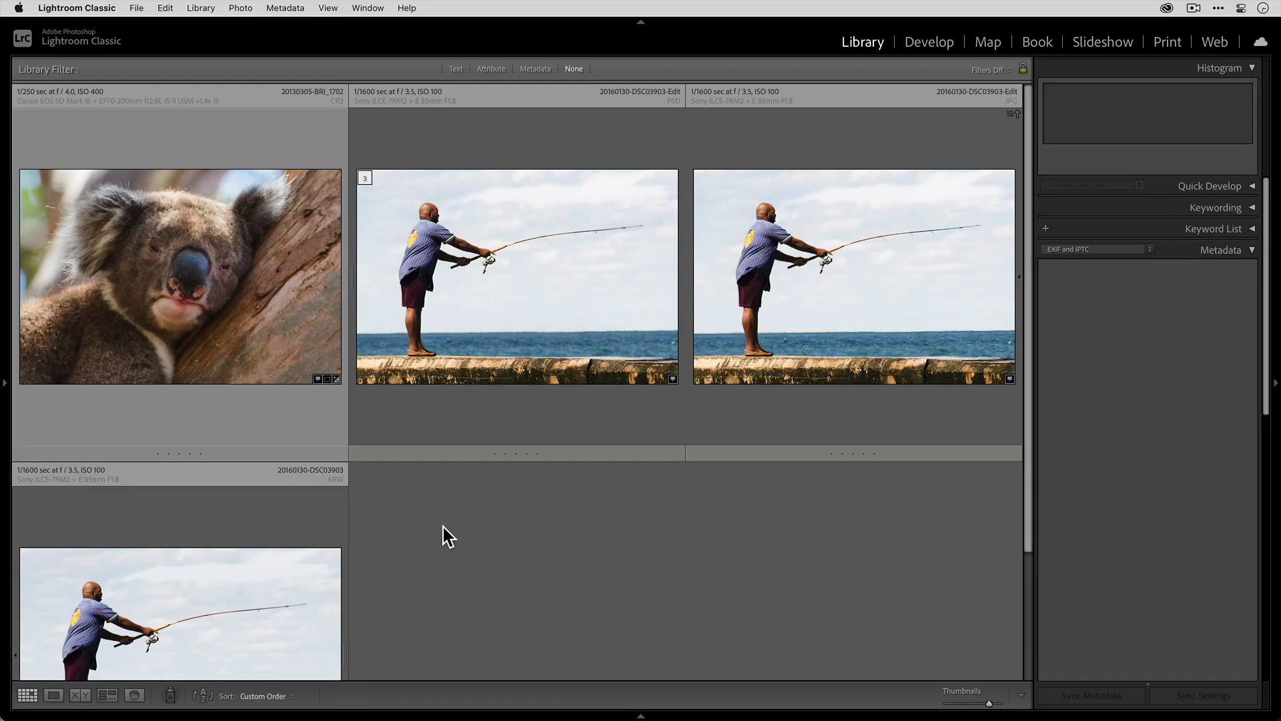
In Lightroom Classic, open 20160130-DSC03903-Edit.psd in Loupe view and zoom in on the fisherman's shirt and arms.
{"action": "left_click", "coordinate": [494, 344]}
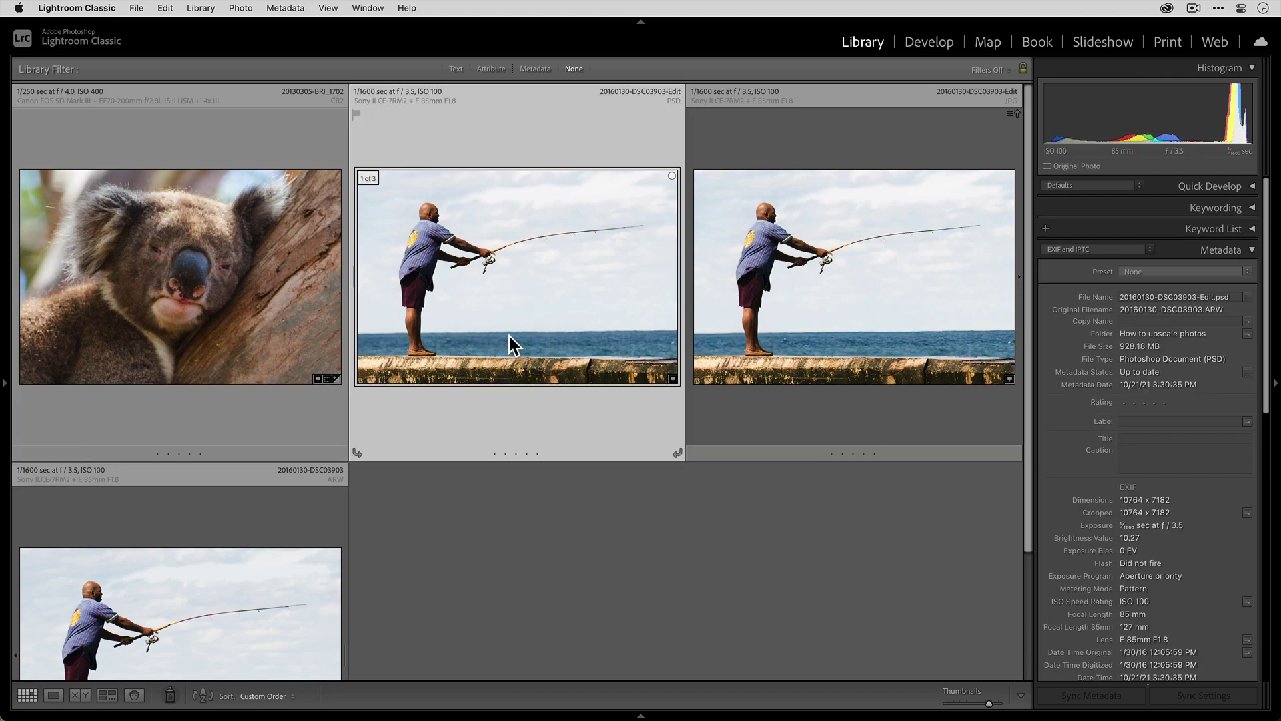
{"action": "double_click", "coordinate": [510, 336]}
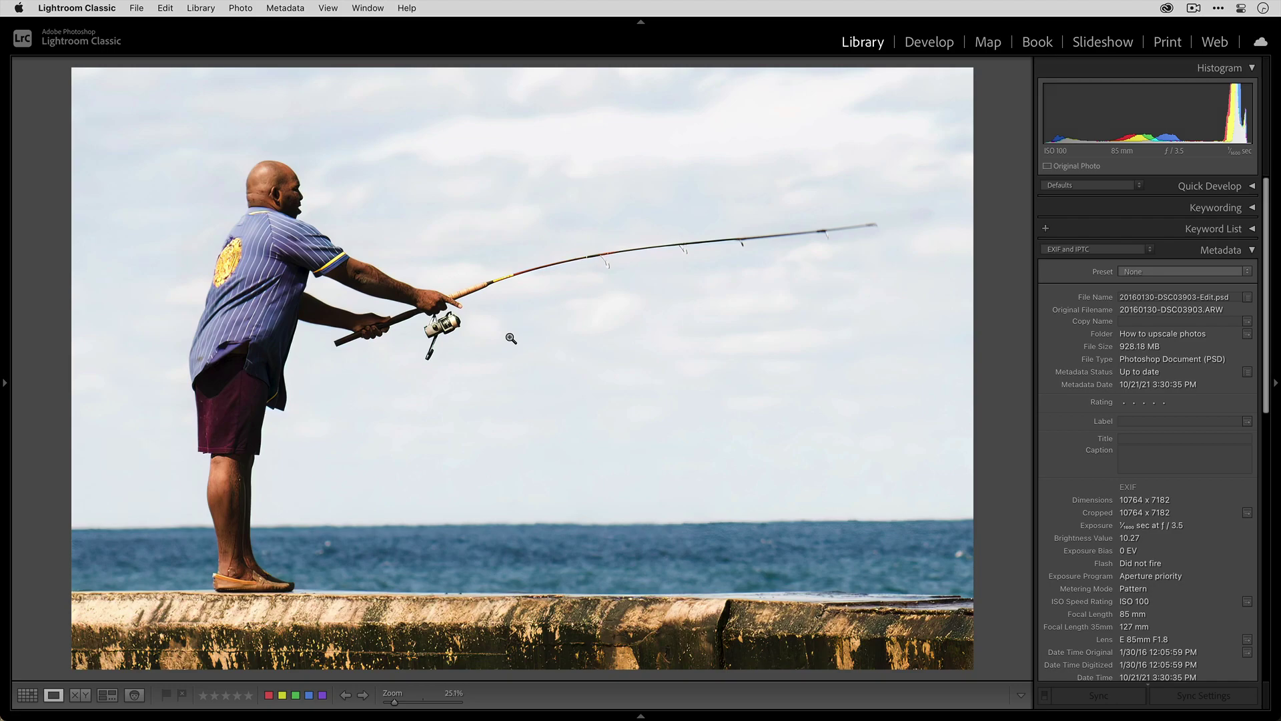
{"action": "left_click", "coordinate": [261, 305]}
{"action": "left_click", "coordinate": [286, 338]}
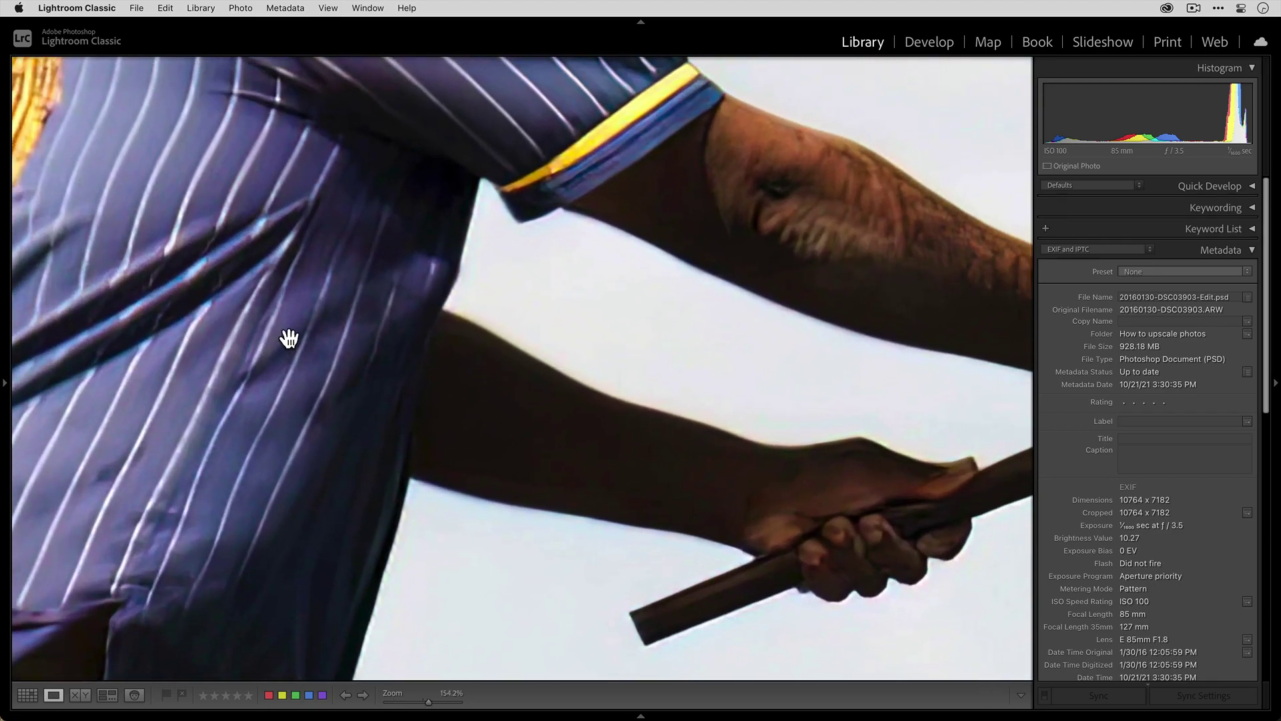